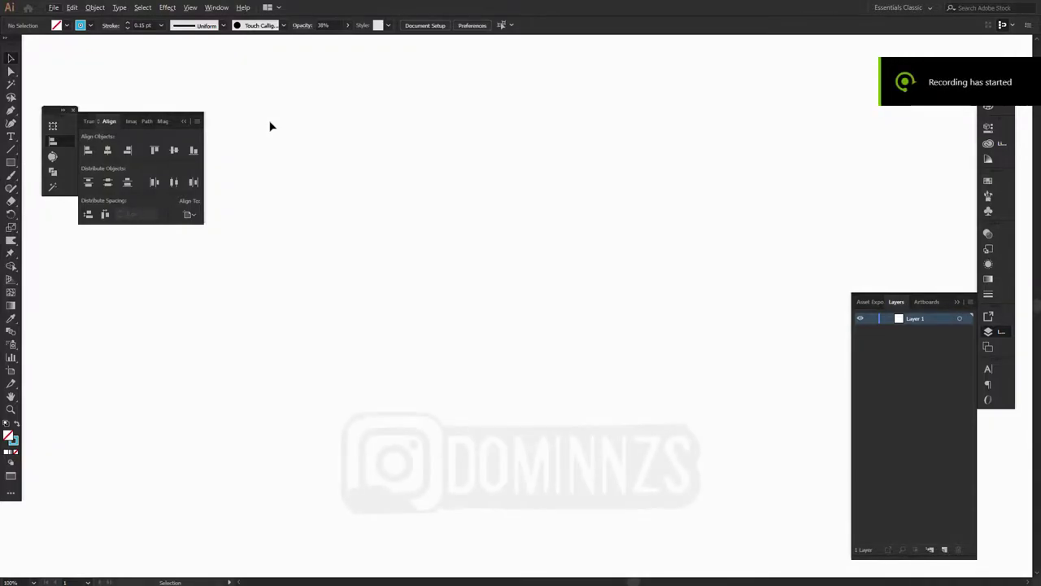
# Step: Switch to a clean full-screen view and sketch a rough circle for the hips in the middle of the canvas with the Paintbrush
pyautogui.press('b')
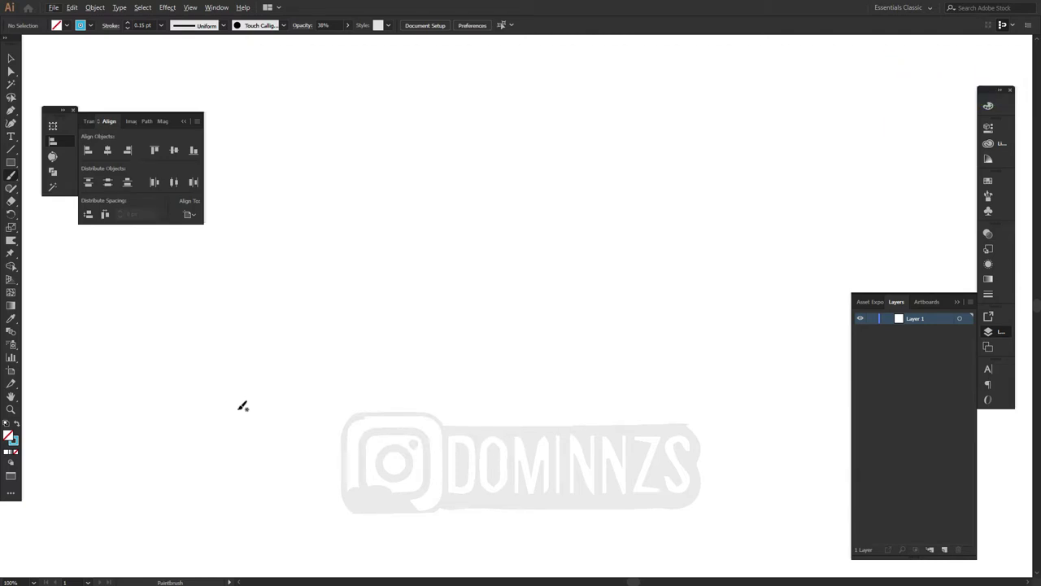
pyautogui.hotkey('alt', 'f')
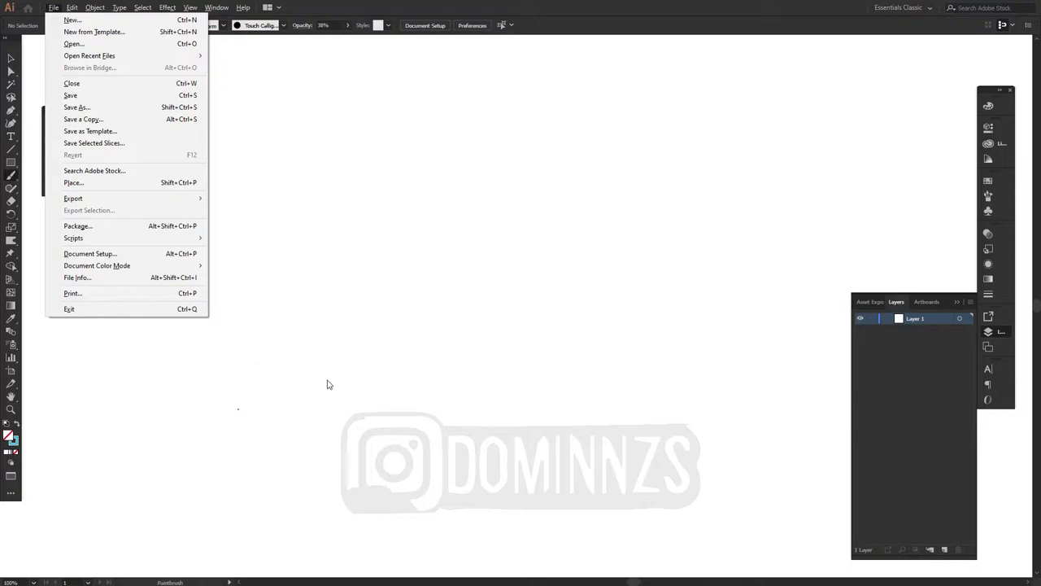
pyautogui.click(231, 406)
pyautogui.press('f')
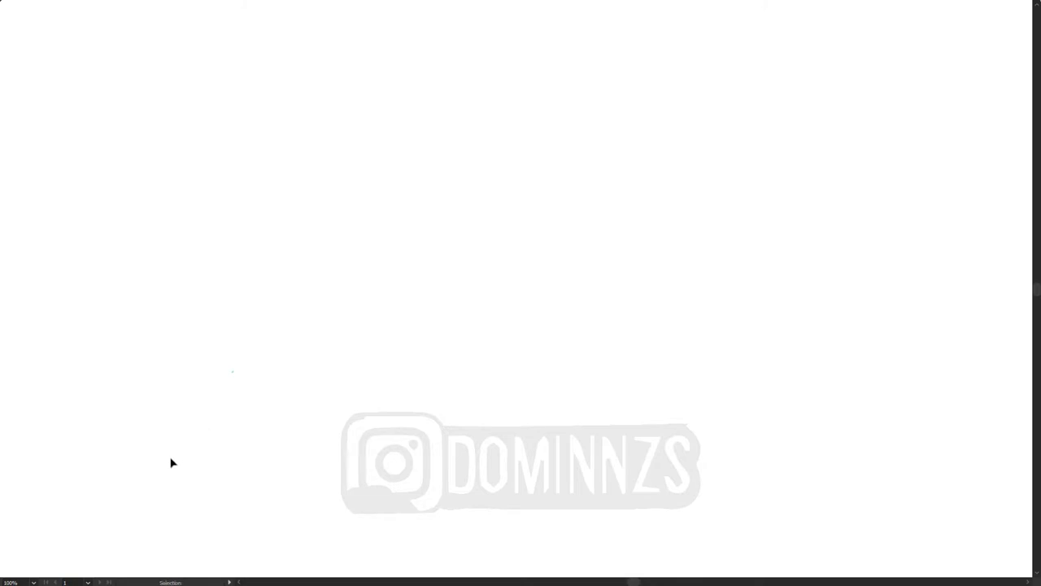
pyautogui.moveTo(170, 462); pyautogui.dragTo(343, 189)
pyautogui.moveTo(485, 276); pyautogui.dragTo(467, 293)
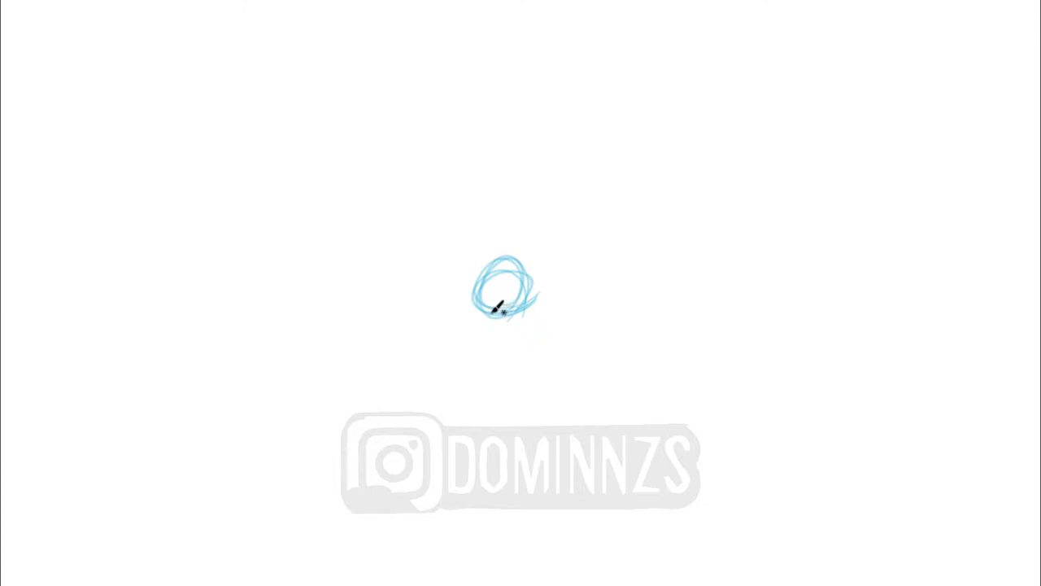
# Step: Draw an arrow aimed at the hip circle and handwrite the label "Base" above it
pyautogui.moveTo(598, 236); pyautogui.dragTo(579, 244)
pyautogui.moveTo(579, 244); pyautogui.dragTo(623, 237)
pyautogui.moveTo(591, 172); pyautogui.dragTo(593, 197)
pyautogui.moveTo(593, 172)
pyautogui.mouseDown()
pyautogui.moveTo(608, 194)
pyautogui.moveTo(673, 192)
pyautogui.mouseUp()
# Step: Draw a small narrow triangle below the arrow and handwrite "Triangle = torso" under it
pyautogui.moveTo(660, 270)
pyautogui.mouseDown()
pyautogui.moveTo(675, 316)
pyautogui.moveTo(650, 334)
pyautogui.mouseUp()
pyautogui.moveTo(637, 336)
pyautogui.mouseDown()
pyautogui.moveTo(639, 358)
pyautogui.moveTo(695, 336)
pyautogui.moveTo(749, 349)
pyautogui.moveTo(746, 377)
pyautogui.mouseUp()
pyautogui.moveTo(678, 379); pyautogui.dragTo(697, 379)
pyautogui.moveTo(647, 400)
pyautogui.mouseDown()
pyautogui.moveTo(645, 429)
pyautogui.moveTo(660, 403)
pyautogui.mouseUp()
pyautogui.moveTo(661, 412)
pyautogui.mouseDown()
pyautogui.moveTo(697, 410)
pyautogui.moveTo(717, 423)
pyautogui.mouseUp()
# Step: Sketch a curved torso triangle with shoulder circles above the hips, and handwrite "Curve Triangle to show Body twist" below the figure
pyautogui.moveTo(537, 286)
pyautogui.mouseDown()
pyautogui.moveTo(486, 291)
pyautogui.moveTo(504, 309)
pyautogui.moveTo(483, 225)
pyautogui.moveTo(483, 158)
pyautogui.moveTo(502, 305)
pyautogui.moveTo(504, 223)
pyautogui.moveTo(522, 190)
pyautogui.mouseUp()
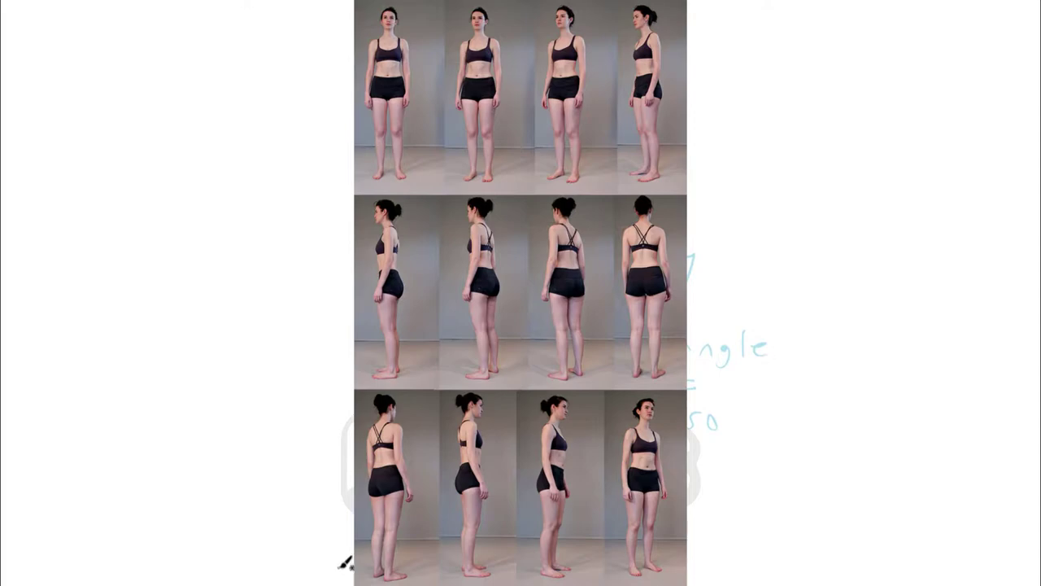
pyautogui.moveTo(348, 547); pyautogui.dragTo(347, 572)
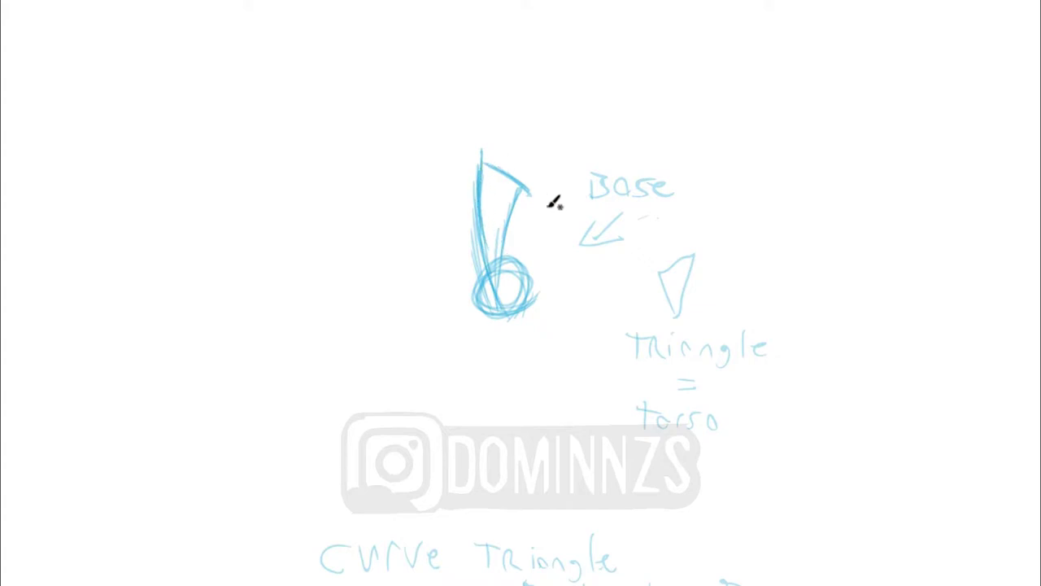
pyautogui.moveTo(533, 209)
pyautogui.mouseDown()
pyautogui.moveTo(493, 169)
pyautogui.moveTo(503, 170)
pyautogui.moveTo(479, 160)
pyautogui.mouseUp()
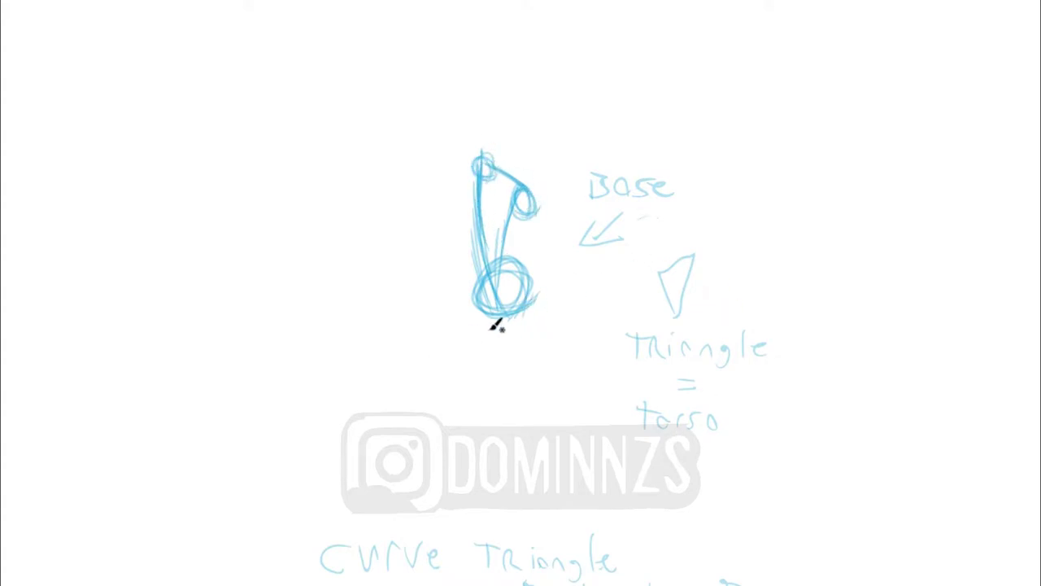
# Step: Handwrite the note "Legs are Always Tubes and Lemons" beside the figure, undoing and redrawing the misshapen letters
pyautogui.moveTo(121, 300); pyautogui.dragTo(119, 331)
pyautogui.moveTo(143, 318)
pyautogui.mouseDown()
pyautogui.moveTo(145, 329)
pyautogui.moveTo(212, 317)
pyautogui.moveTo(253, 323)
pyautogui.mouseUp()
pyautogui.hotkey('ctrl', 'z')
pyautogui.hotkey('ctrl', 'z')
pyautogui.moveTo(252, 314)
pyautogui.mouseDown()
pyautogui.moveTo(265, 320)
pyautogui.moveTo(252, 323)
pyautogui.mouseUp()
pyautogui.hotkey('ctrl', 'z')
pyautogui.hotkey('ctrl', 'z')
pyautogui.hotkey('ctrl', 'z')
pyautogui.moveTo(239, 315); pyautogui.dragTo(255, 320)
pyautogui.moveTo(258, 312); pyautogui.dragTo(272, 313)
pyautogui.moveTo(278, 311)
pyautogui.mouseDown()
pyautogui.moveTo(282, 322)
pyautogui.moveTo(304, 315)
pyautogui.mouseUp()
pyautogui.moveTo(130, 345)
pyautogui.mouseDown()
pyautogui.moveTo(186, 366)
pyautogui.moveTo(259, 349)
pyautogui.mouseUp()
pyautogui.moveTo(160, 394); pyautogui.dragTo(244, 402)
# Step: Draw a lemon shape and a tube shape under the legs note, with a long curved arrow leading to the hips
pyautogui.moveTo(107, 461)
pyautogui.mouseDown()
pyautogui.moveTo(199, 437)
pyautogui.moveTo(109, 462)
pyautogui.mouseUp()
pyautogui.moveTo(91, 508)
pyautogui.mouseDown()
pyautogui.moveTo(204, 500)
pyautogui.moveTo(84, 506)
pyautogui.mouseUp()
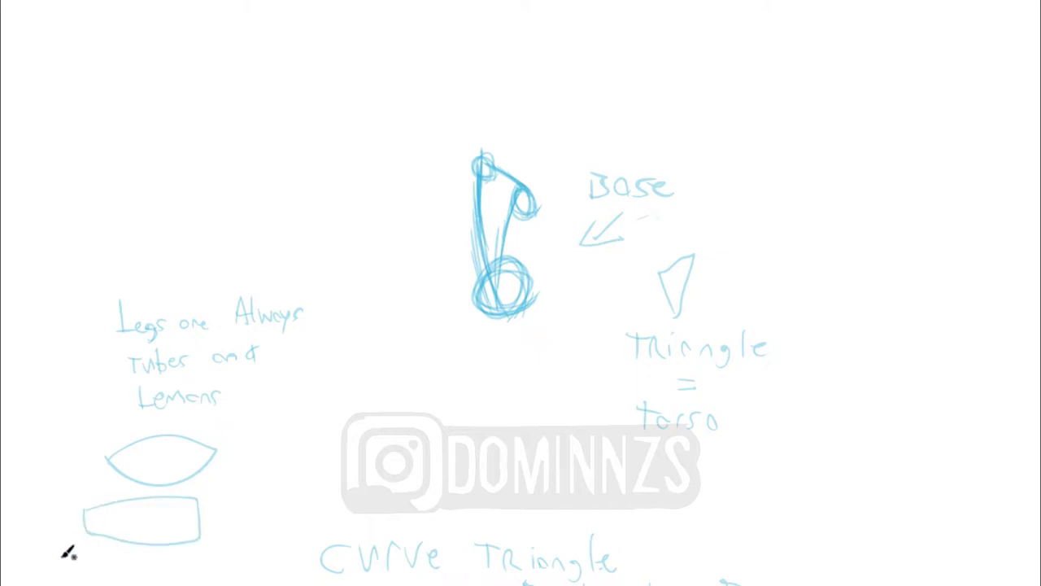
pyautogui.moveTo(244, 507)
pyautogui.mouseDown()
pyautogui.moveTo(328, 373)
pyautogui.moveTo(464, 268)
pyautogui.mouseUp()
# Step: Sketch lemon-shaped thighs for both legs from the hip circle and the folded lower leg of the bent leg
pyautogui.moveTo(423, 271)
pyautogui.mouseDown()
pyautogui.moveTo(465, 268)
pyautogui.moveTo(378, 317)
pyautogui.mouseUp()
pyautogui.moveTo(516, 293)
pyautogui.mouseDown()
pyautogui.moveTo(402, 341)
pyautogui.moveTo(496, 315)
pyautogui.moveTo(386, 343)
pyautogui.moveTo(370, 320)
pyautogui.moveTo(494, 270)
pyautogui.moveTo(531, 267)
pyautogui.moveTo(564, 363)
pyautogui.moveTo(555, 366)
pyautogui.moveTo(558, 401)
pyautogui.moveTo(511, 362)
pyautogui.moveTo(494, 316)
pyautogui.mouseUp()
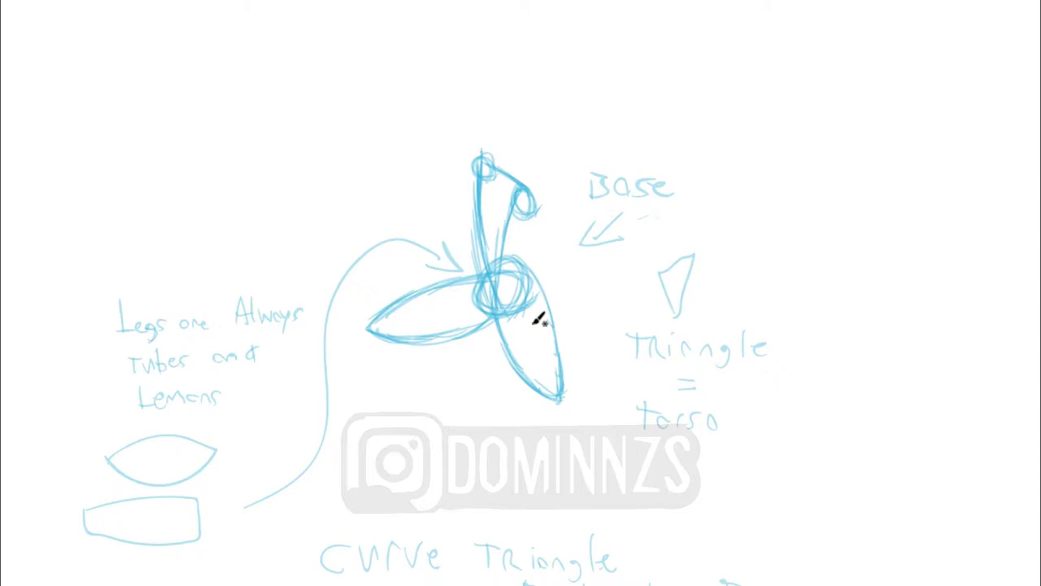
pyautogui.moveTo(494, 365)
pyautogui.mouseDown()
pyautogui.moveTo(386, 353)
pyautogui.moveTo(373, 327)
pyautogui.moveTo(400, 320)
pyautogui.moveTo(512, 358)
pyautogui.mouseUp()
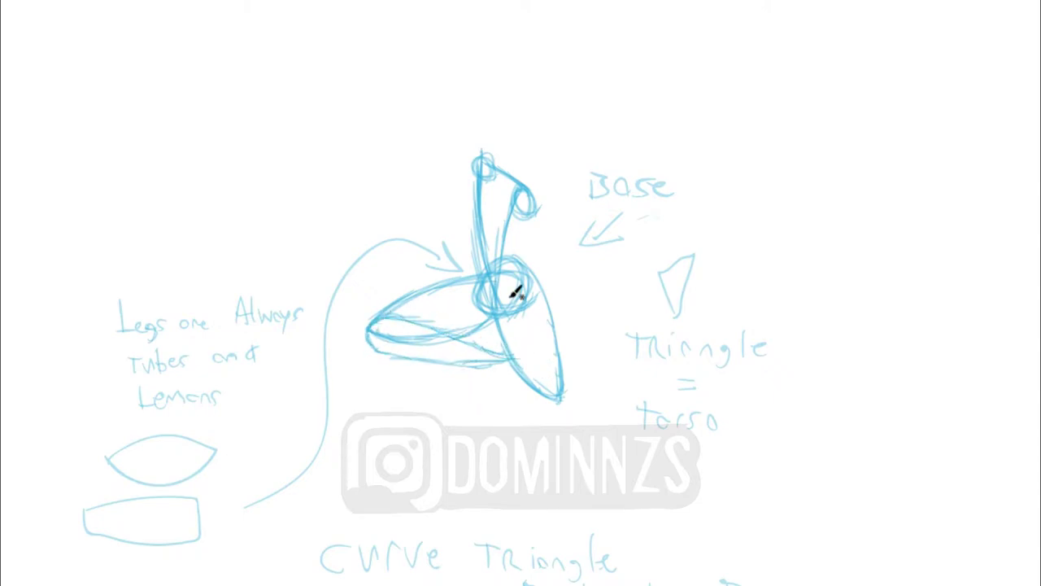
# Step: Add an arrow to the bent leg labelled "Long egg?" with an elongated egg, and a "Regular" label pointing to a normal egg
pyautogui.moveTo(314, 193); pyautogui.dragTo(397, 272)
pyautogui.moveTo(362, 243); pyautogui.dragTo(187, 157)
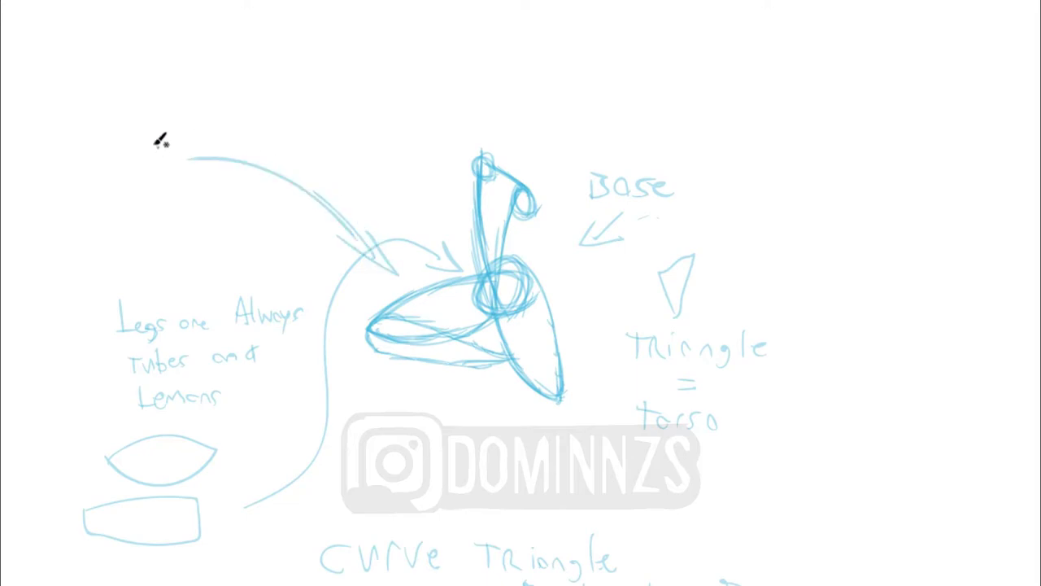
pyautogui.moveTo(88, 131)
pyautogui.mouseDown()
pyautogui.moveTo(89, 160)
pyautogui.moveTo(209, 135)
pyautogui.moveTo(218, 145)
pyautogui.mouseUp()
pyautogui.hotkey('ctrl', 'z')
pyautogui.hotkey('ctrl', 'z')
pyautogui.moveTo(201, 110)
pyautogui.mouseDown()
pyautogui.moveTo(208, 134)
pyautogui.moveTo(239, 105)
pyautogui.moveTo(251, 70)
pyautogui.moveTo(244, 139)
pyautogui.mouseUp()
pyautogui.click(210, 142)
pyautogui.hotkey('ctrl', 'z')
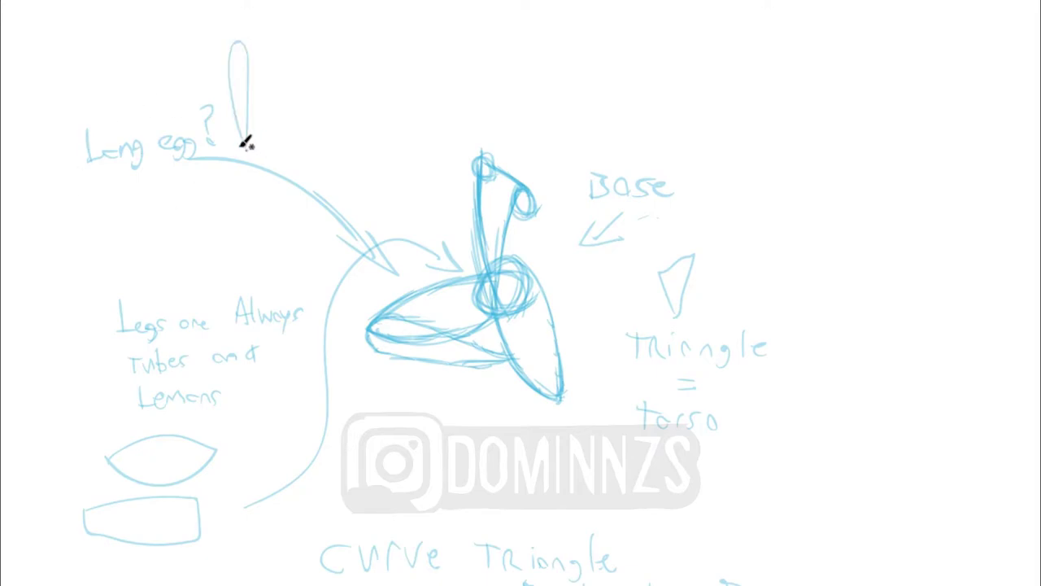
pyautogui.moveTo(78, 12)
pyautogui.mouseDown()
pyautogui.moveTo(108, 22)
pyautogui.moveTo(114, 35)
pyautogui.moveTo(117, 22)
pyautogui.moveTo(244, 3)
pyautogui.mouseUp()
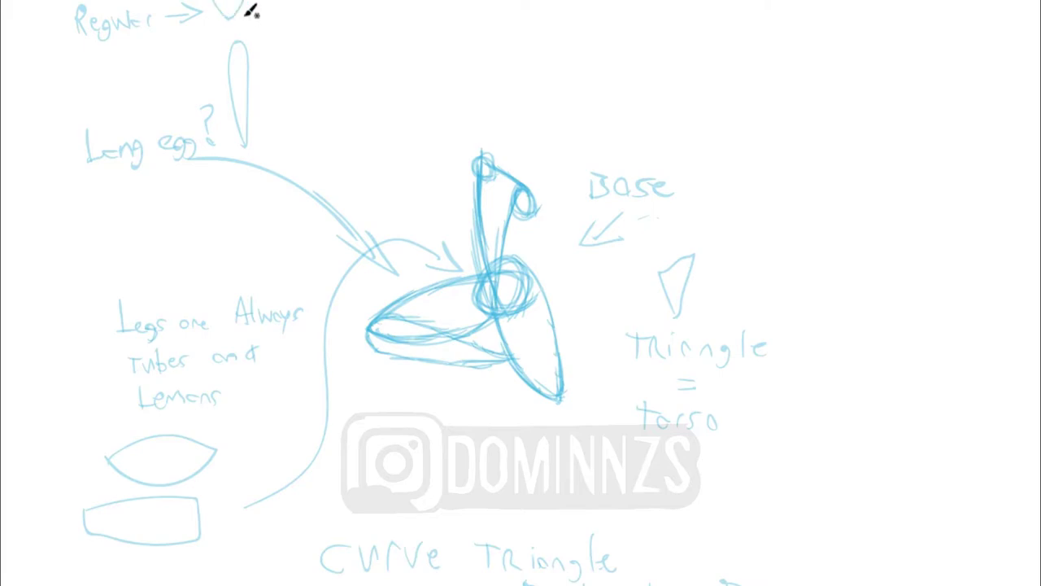
# Step: Sketch the bent leg's foot, and add a knee circle, tapered lower leg and foot to the extended leg
pyautogui.moveTo(513, 373)
pyautogui.mouseDown()
pyautogui.moveTo(502, 355)
pyautogui.moveTo(385, 337)
pyautogui.moveTo(483, 341)
pyautogui.moveTo(516, 365)
pyautogui.moveTo(468, 363)
pyautogui.moveTo(494, 386)
pyautogui.moveTo(488, 372)
pyautogui.moveTo(488, 395)
pyautogui.moveTo(458, 409)
pyautogui.moveTo(482, 390)
pyautogui.mouseUp()
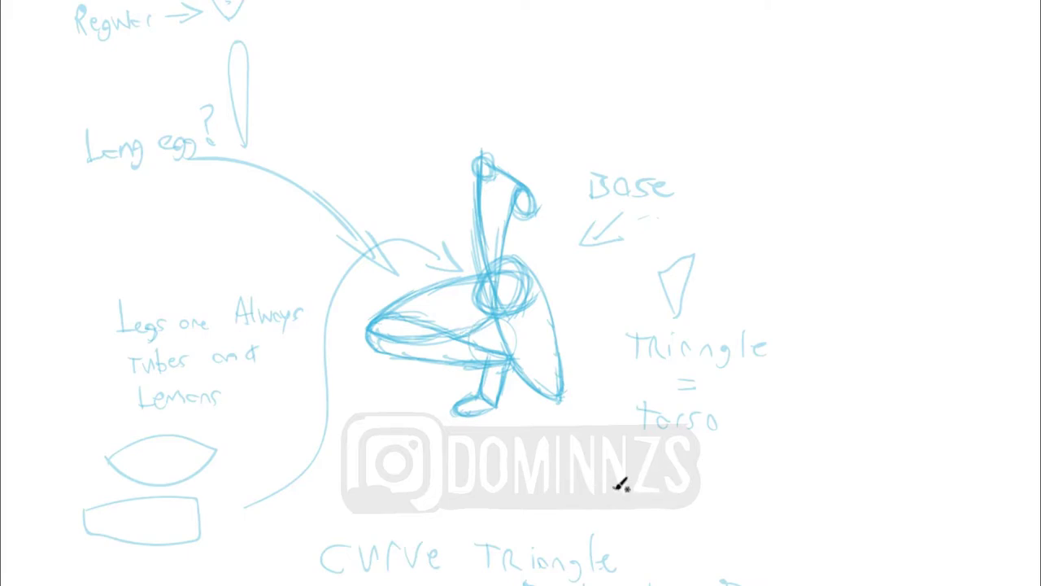
pyautogui.moveTo(543, 383)
pyautogui.mouseDown()
pyautogui.moveTo(580, 393)
pyautogui.moveTo(556, 419)
pyautogui.moveTo(606, 485)
pyautogui.moveTo(631, 493)
pyautogui.moveTo(558, 356)
pyautogui.mouseUp()
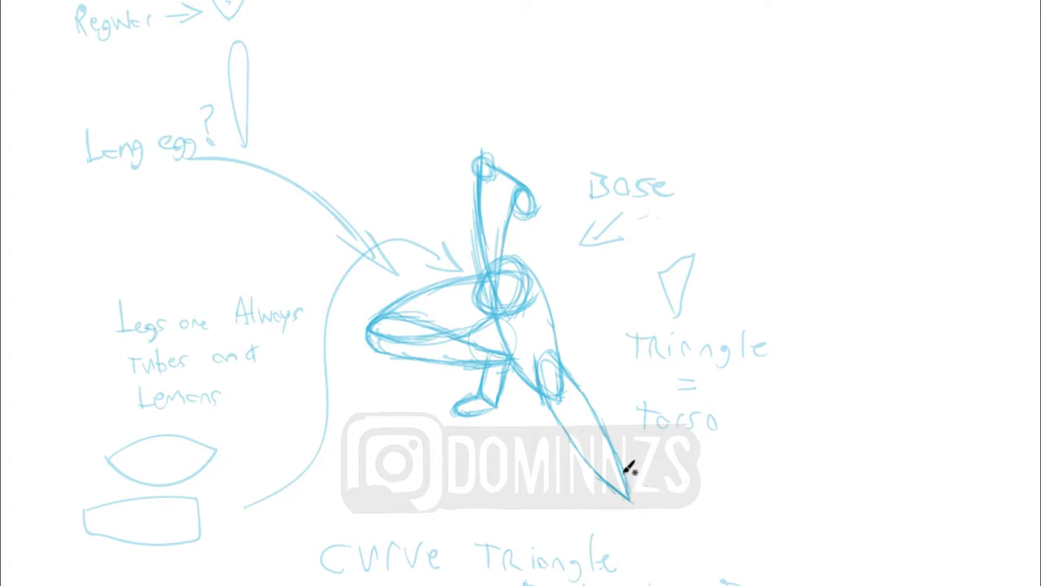
pyautogui.moveTo(627, 464)
pyautogui.mouseDown()
pyautogui.moveTo(649, 511)
pyautogui.moveTo(608, 525)
pyautogui.moveTo(597, 473)
pyautogui.moveTo(605, 499)
pyautogui.mouseUp()
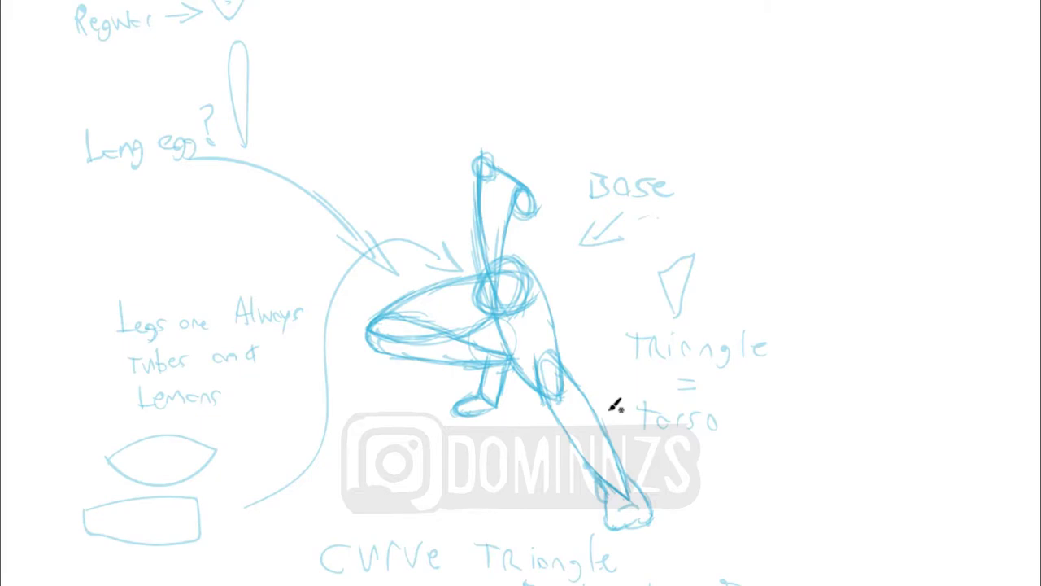
# Step: Handwrite "ninja form" with an arrow below the bent leg, and the note "ARMS are same as Legs but skinnier" beside the torso
pyautogui.moveTo(348, 484); pyautogui.dragTo(391, 437)
pyautogui.moveTo(289, 514)
pyautogui.mouseDown()
pyautogui.moveTo(323, 521)
pyautogui.moveTo(414, 509)
pyautogui.mouseUp()
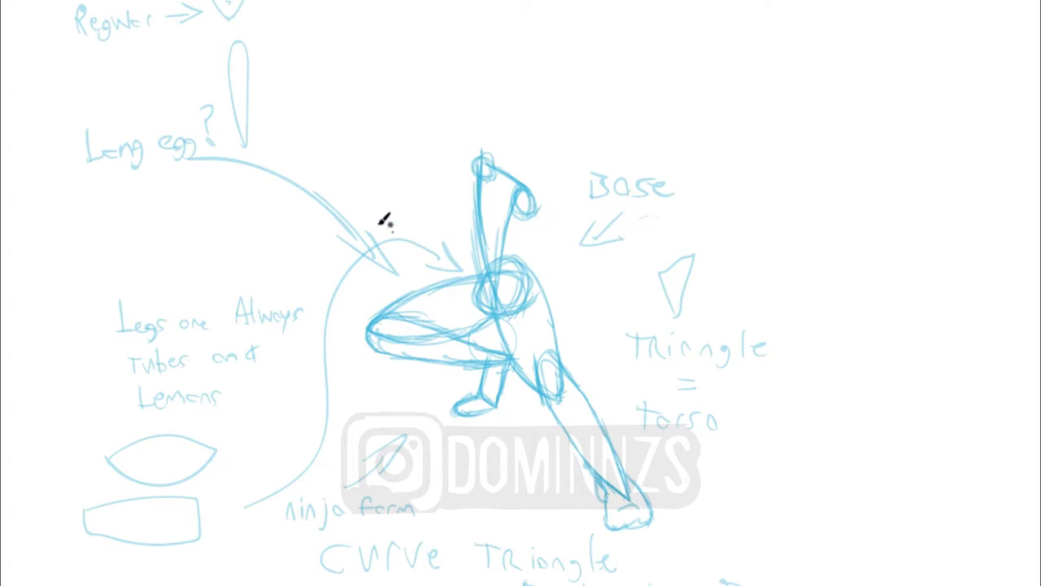
pyautogui.moveTo(737, 152); pyautogui.dragTo(758, 148)
pyautogui.moveTo(740, 135)
pyautogui.mouseDown()
pyautogui.moveTo(816, 127)
pyautogui.moveTo(767, 170)
pyautogui.moveTo(960, 149)
pyautogui.moveTo(1021, 158)
pyautogui.mouseUp()
pyautogui.moveTo(757, 203)
pyautogui.mouseDown()
pyautogui.moveTo(806, 193)
pyautogui.moveTo(823, 203)
pyautogui.moveTo(839, 181)
pyautogui.moveTo(867, 203)
pyautogui.moveTo(895, 197)
pyautogui.moveTo(912, 216)
pyautogui.moveTo(913, 204)
pyautogui.moveTo(944, 192)
pyautogui.mouseUp()
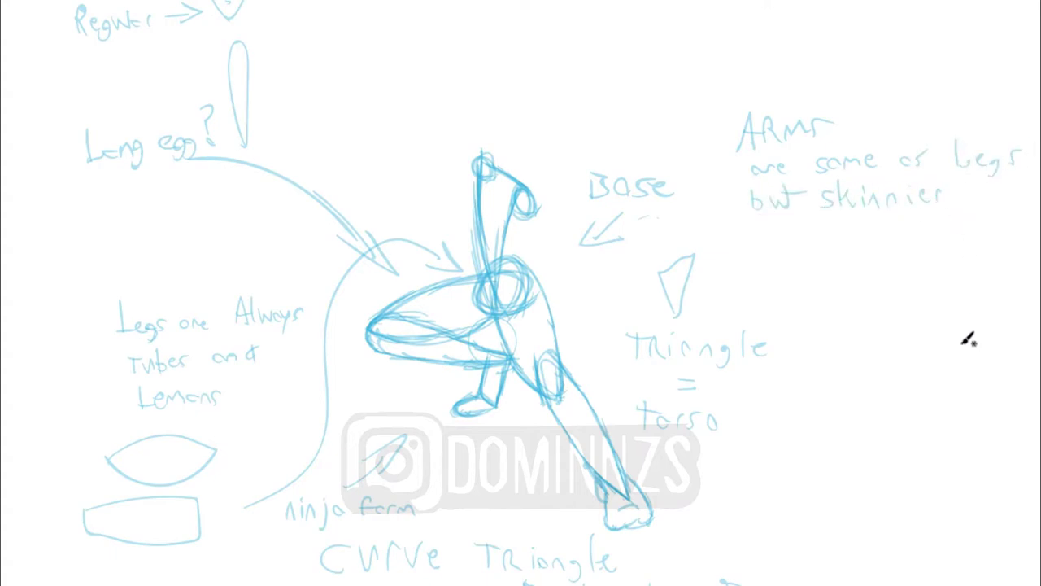
# Step: Sketch one lowered arm and one raised arm with blocky hands, and an oval head with facial guidelines
pyautogui.moveTo(523, 170)
pyautogui.mouseDown()
pyautogui.moveTo(534, 184)
pyautogui.moveTo(509, 204)
pyautogui.moveTo(546, 202)
pyautogui.moveTo(532, 207)
pyautogui.moveTo(566, 225)
pyautogui.moveTo(539, 235)
pyautogui.moveTo(565, 233)
pyautogui.moveTo(569, 265)
pyautogui.moveTo(553, 273)
pyautogui.moveTo(544, 244)
pyautogui.moveTo(564, 277)
pyautogui.mouseUp()
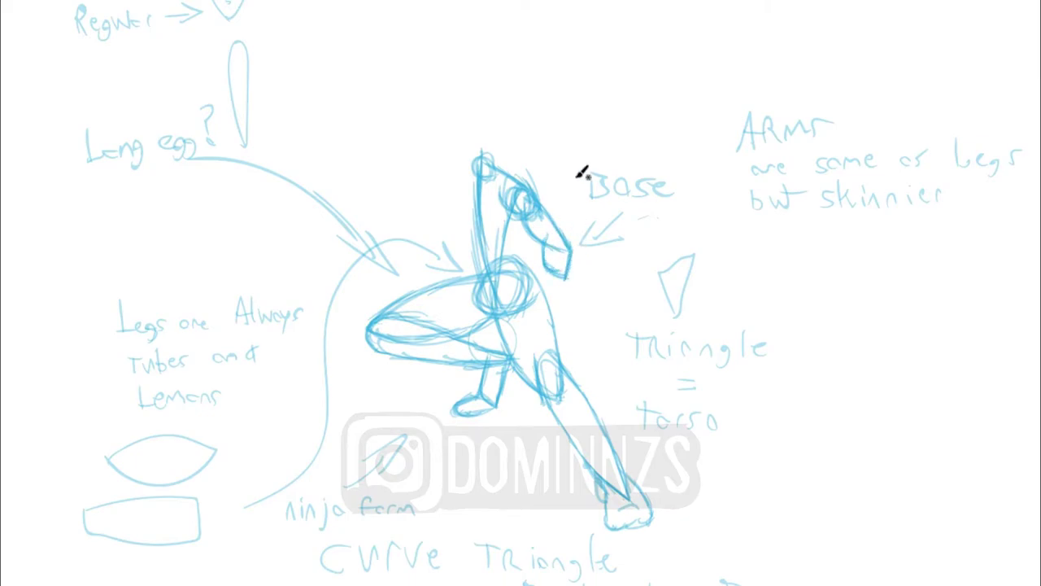
pyautogui.moveTo(480, 168)
pyautogui.mouseDown()
pyautogui.moveTo(469, 133)
pyautogui.moveTo(479, 119)
pyautogui.moveTo(469, 128)
pyautogui.moveTo(477, 123)
pyautogui.moveTo(448, 79)
pyautogui.moveTo(436, 98)
pyautogui.moveTo(421, 89)
pyautogui.moveTo(456, 84)
pyautogui.moveTo(435, 69)
pyautogui.mouseUp()
pyautogui.moveTo(512, 164)
pyautogui.mouseDown()
pyautogui.moveTo(518, 172)
pyautogui.moveTo(520, 149)
pyautogui.moveTo(476, 134)
pyautogui.moveTo(488, 84)
pyautogui.moveTo(525, 105)
pyautogui.moveTo(529, 121)
pyautogui.moveTo(498, 156)
pyautogui.moveTo(480, 112)
pyautogui.moveTo(526, 135)
pyautogui.moveTo(486, 207)
pyautogui.mouseUp()
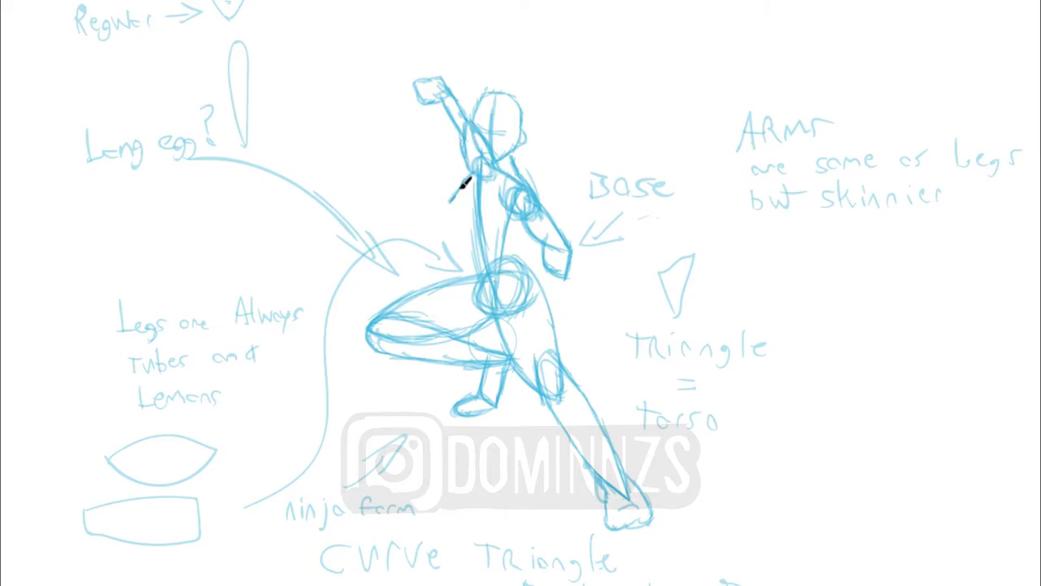
# Step: Outline the chest and waist along the front of the torso and handwrite "Clean up!" above the figure
pyautogui.moveTo(456, 209); pyautogui.dragTo(474, 256)
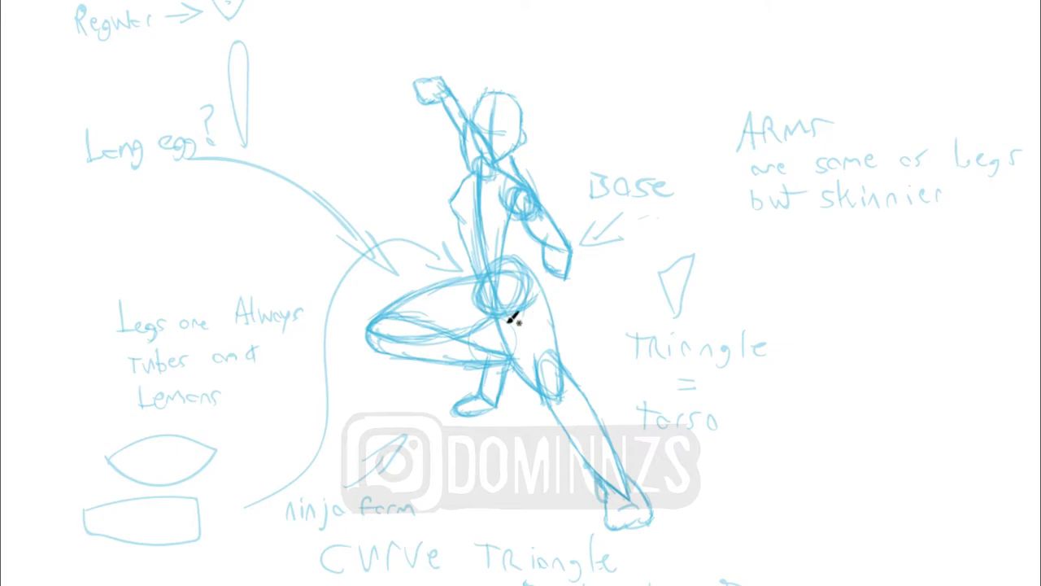
pyautogui.moveTo(492, 322)
pyautogui.mouseDown()
pyautogui.moveTo(420, 341)
pyautogui.moveTo(411, 294)
pyautogui.mouseUp()
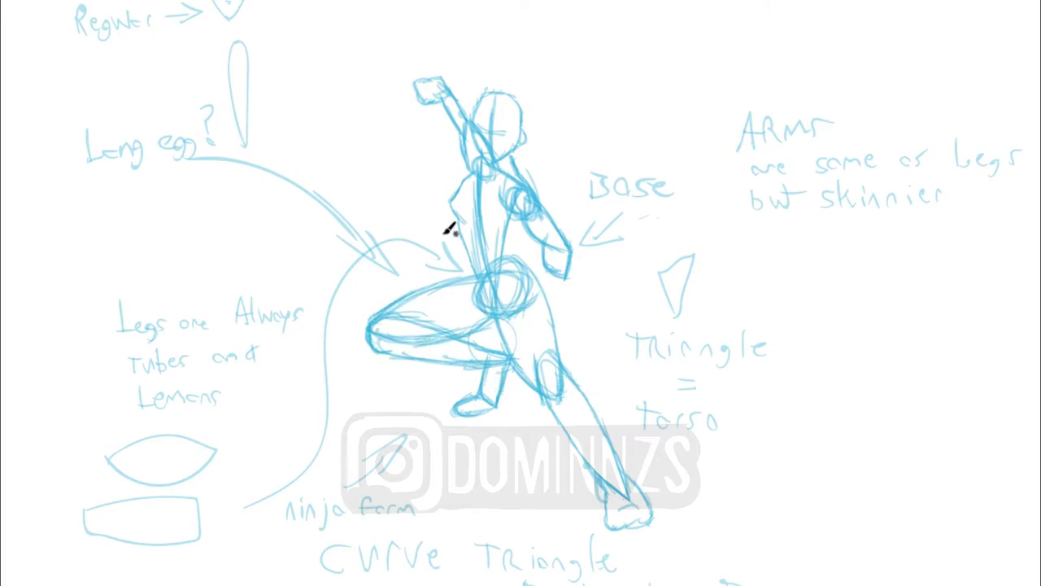
pyautogui.moveTo(382, 19); pyautogui.dragTo(525, 11)
# Step: Delete the overlapping construction strokes at the hips, legs, ankle, torso and shoulders, leaving only the figure's outline
pyautogui.moveTo(523, 342)
pyautogui.mouseDown()
pyautogui.moveTo(486, 319)
pyautogui.moveTo(476, 292)
pyautogui.moveTo(413, 346)
pyautogui.mouseUp()
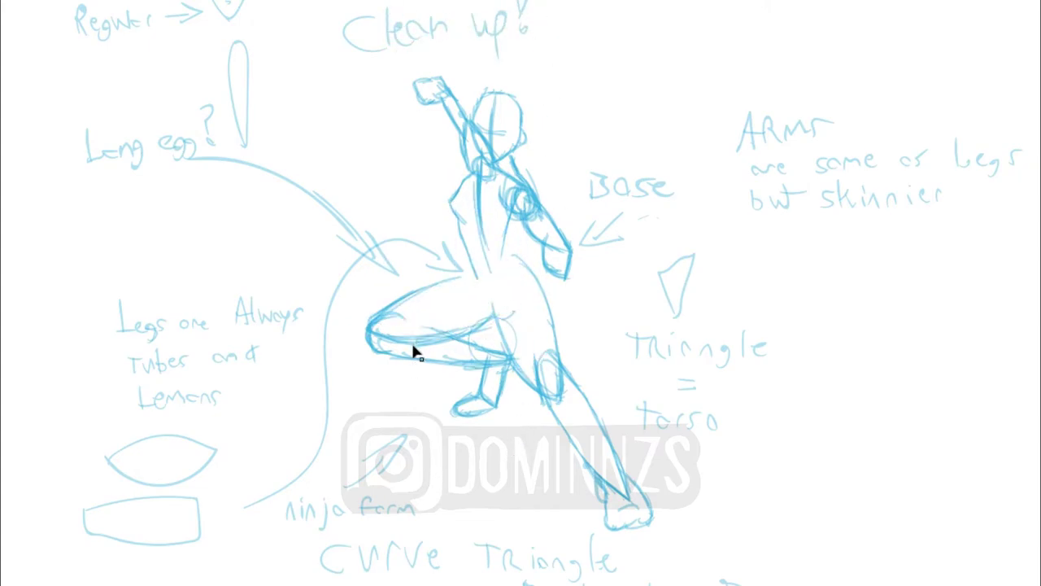
pyautogui.moveTo(516, 322)
pyautogui.mouseDown()
pyautogui.moveTo(569, 383)
pyautogui.moveTo(532, 353)
pyautogui.moveTo(558, 390)
pyautogui.moveTo(551, 376)
pyautogui.mouseUp()
pyautogui.click(493, 370)
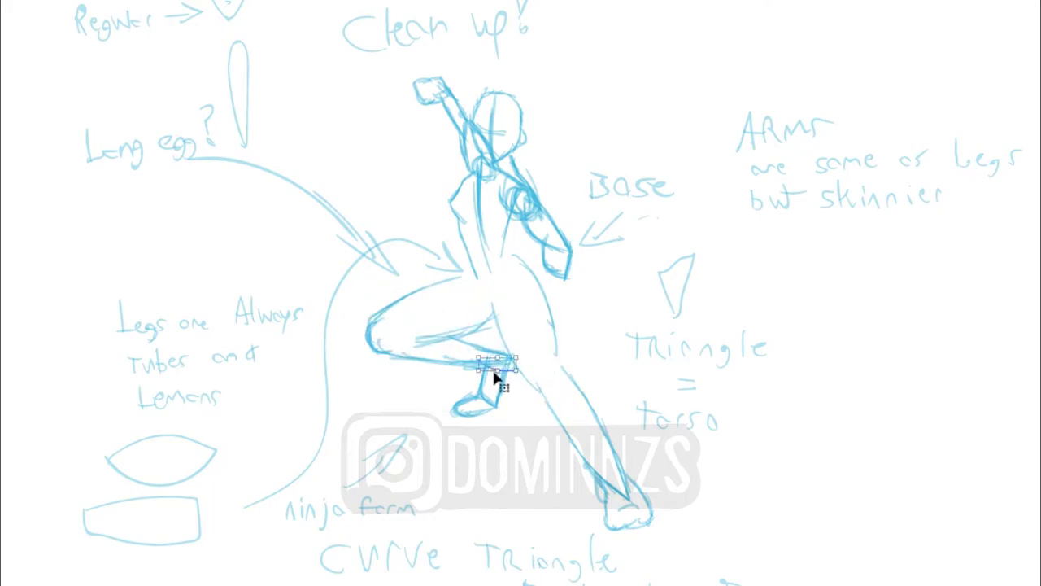
pyautogui.click(623, 497)
pyautogui.moveTo(509, 200); pyautogui.dragTo(518, 201)
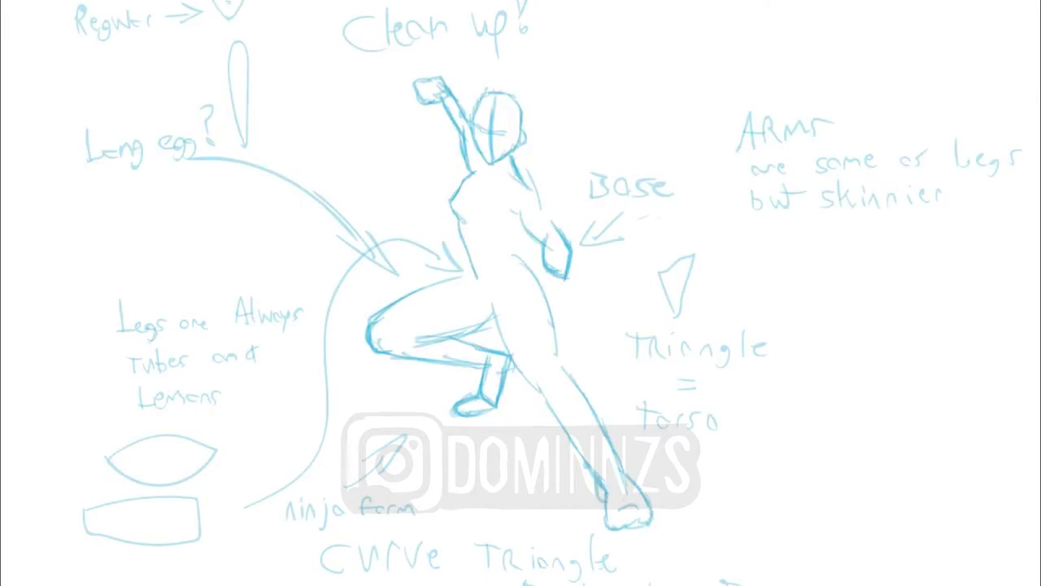
# Step: Retrace the figure's contours along the legs, waist, chest and both arms to close the gaps in the outline
pyautogui.moveTo(406, 341)
pyautogui.mouseDown()
pyautogui.moveTo(488, 321)
pyautogui.moveTo(541, 379)
pyautogui.moveTo(632, 530)
pyautogui.moveTo(639, 480)
pyautogui.moveTo(564, 353)
pyautogui.moveTo(542, 271)
pyautogui.moveTo(525, 257)
pyautogui.moveTo(525, 224)
pyautogui.moveTo(553, 256)
pyautogui.moveTo(518, 210)
pyautogui.mouseUp()
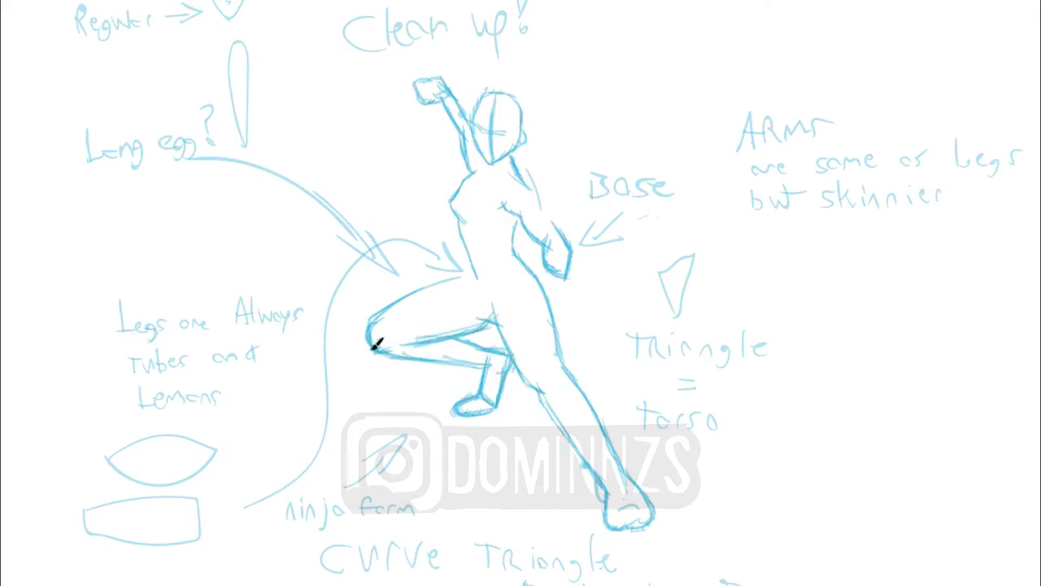
pyautogui.moveTo(387, 304); pyautogui.dragTo(472, 272)
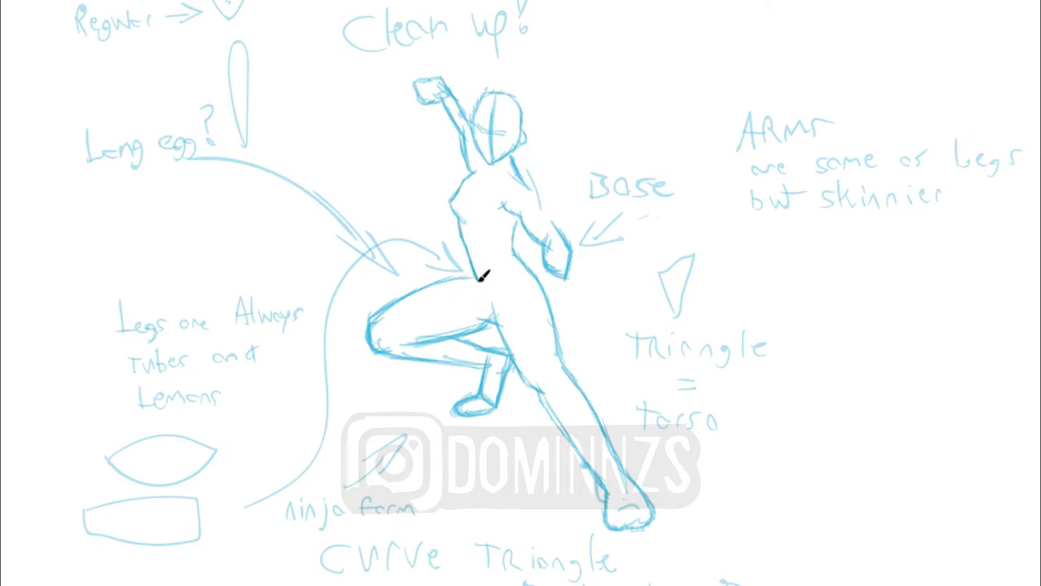
pyautogui.moveTo(560, 376); pyautogui.dragTo(559, 389)
pyautogui.moveTo(476, 272)
pyautogui.mouseDown()
pyautogui.moveTo(455, 195)
pyautogui.moveTo(472, 170)
pyautogui.moveTo(448, 109)
pyautogui.mouseUp()
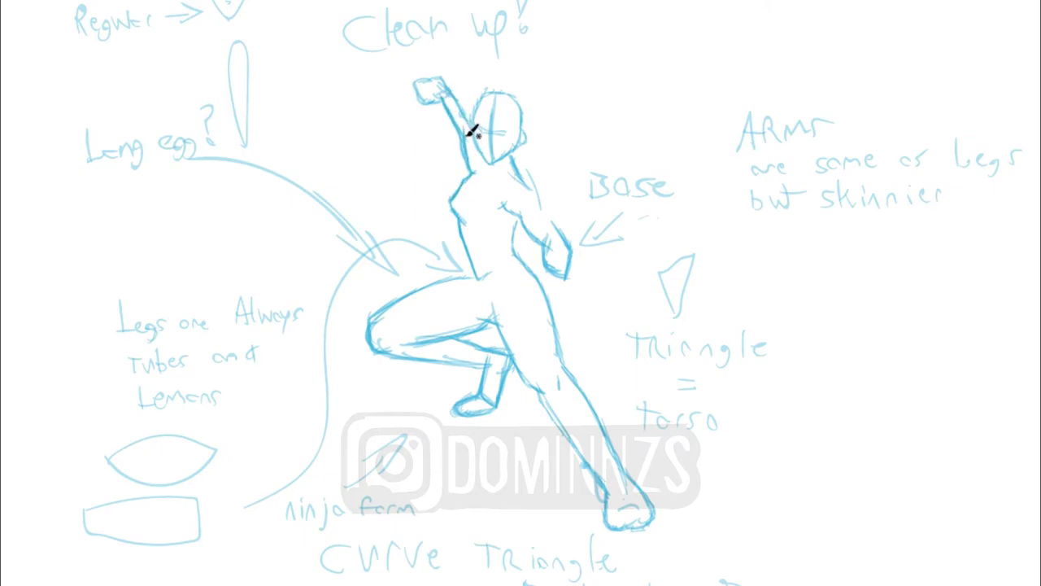
pyautogui.moveTo(518, 148)
pyautogui.mouseDown()
pyautogui.moveTo(535, 187)
pyautogui.moveTo(532, 217)
pyautogui.moveTo(541, 200)
pyautogui.moveTo(579, 248)
pyautogui.mouseUp()
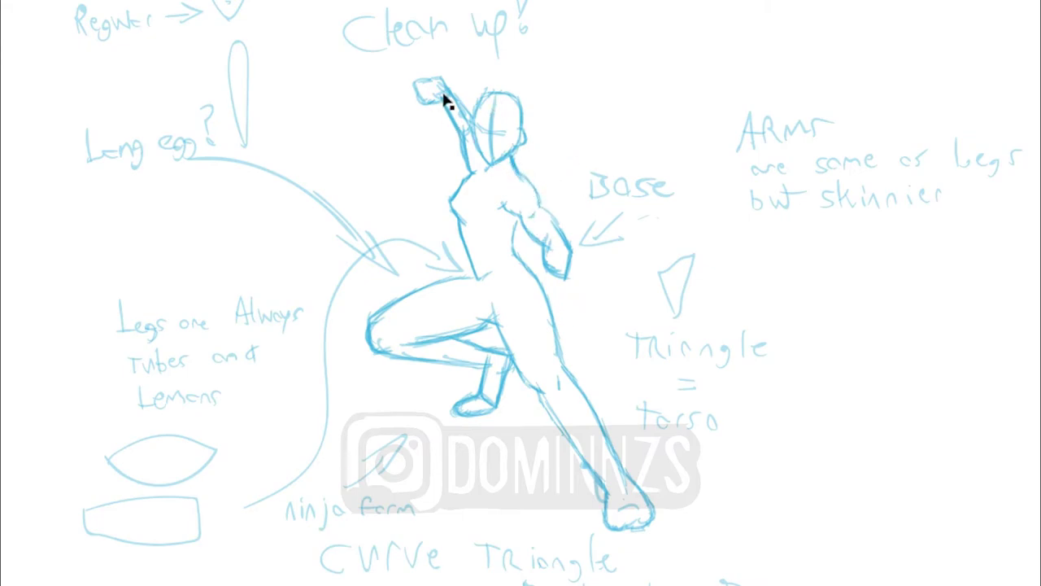
# Step: Delete the stray overlapping strokes along the raised forearm
pyautogui.click(465, 114)
pyautogui.click(466, 118)
pyautogui.press('Delete')
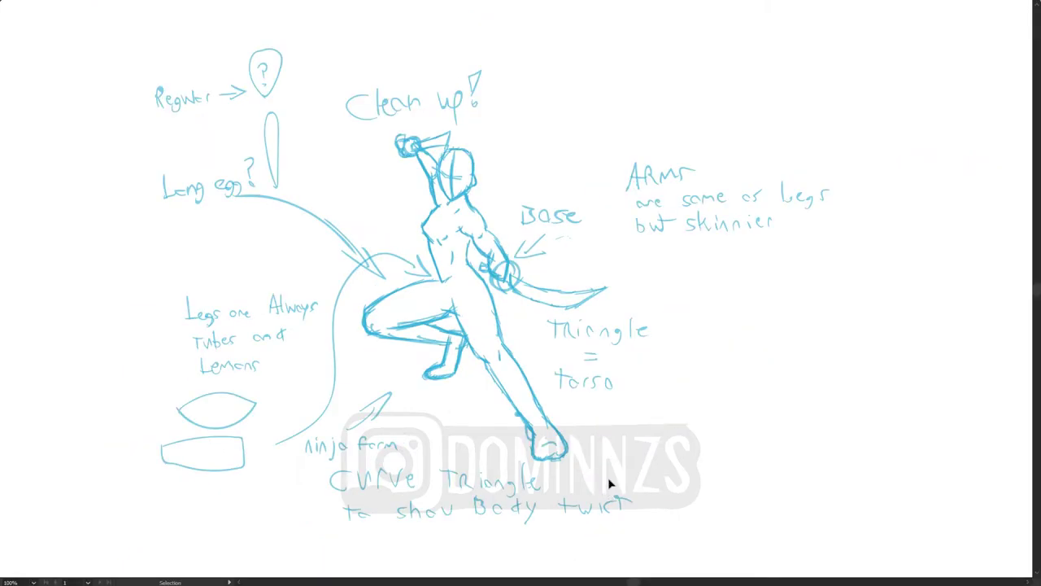
# Step: Handwrite the heading "AGAIN" with the Paintbrush on a blank area of the canvas, undoing the stray first stroke
pyautogui.press('b')
pyautogui.press('XF86AudioLowerVolume')
pyautogui.moveTo(472, 382)
pyautogui.mouseDown()
pyautogui.moveTo(508, 427)
pyautogui.moveTo(464, 382)
pyautogui.moveTo(483, 387)
pyautogui.moveTo(478, 402)
pyautogui.moveTo(530, 425)
pyautogui.mouseUp()
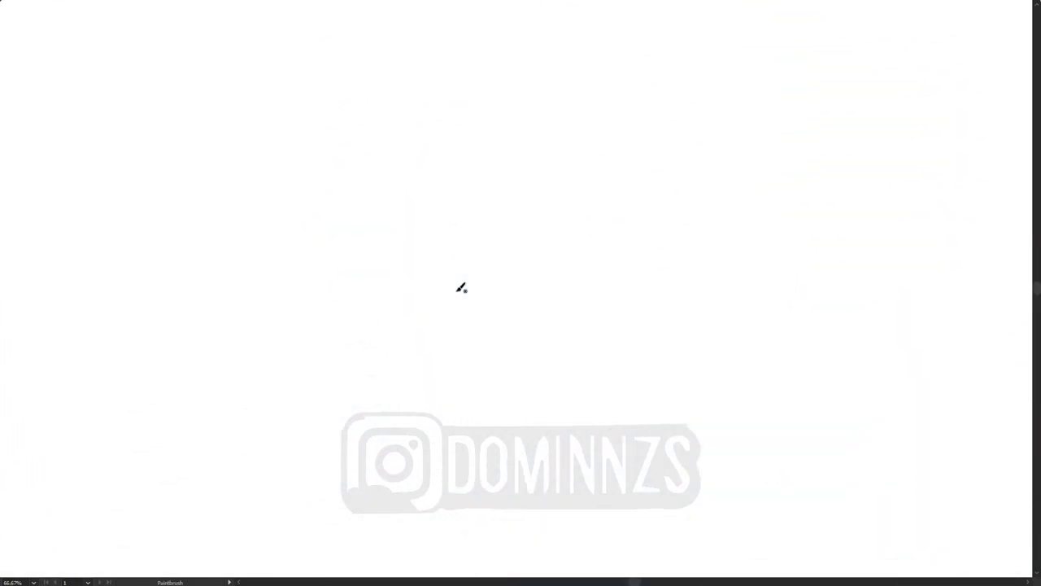
pyautogui.moveTo(800, 321); pyautogui.dragTo(850, 411)
pyautogui.hotkey('ctrl', 'z')
pyautogui.moveTo(190, 375); pyautogui.dragTo(207, 367)
pyautogui.moveTo(191, 358); pyautogui.dragTo(212, 356)
pyautogui.moveTo(228, 334)
pyautogui.mouseDown()
pyautogui.moveTo(221, 362)
pyautogui.moveTo(235, 355)
pyautogui.mouseUp()
pyautogui.moveTo(238, 363); pyautogui.dragTo(249, 358)
pyautogui.moveTo(239, 352); pyautogui.dragTo(257, 361)
pyautogui.moveTo(260, 359); pyautogui.dragTo(269, 357)
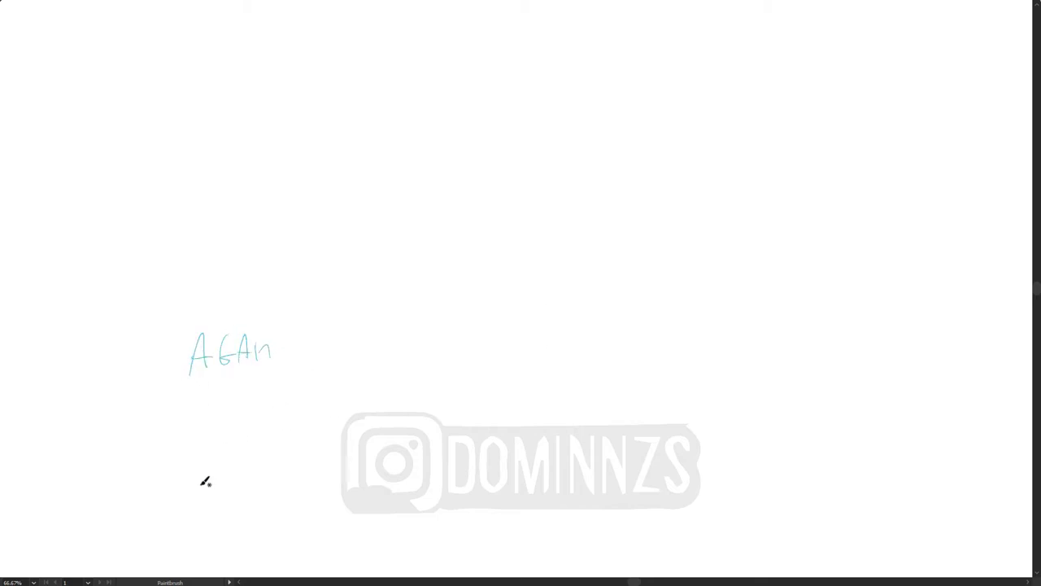
# Step: Draw a new circle beside the "AGAIN" heading, with an arrow pointing to it and the handwritten label "Base!"
pyautogui.press('XF86AudioRaiseVolume')
pyautogui.press('XF86AudioRaiseVolume')
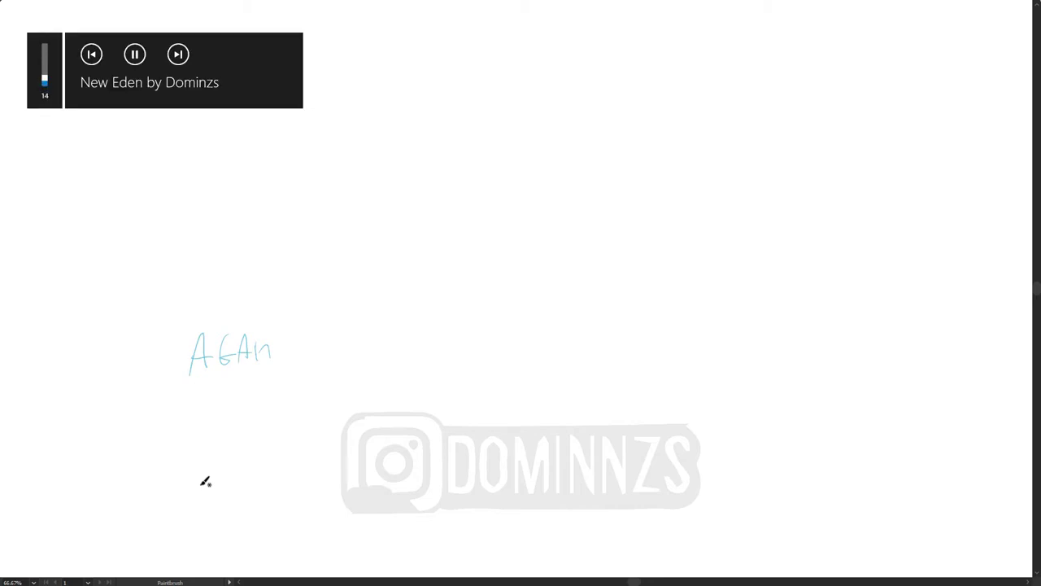
pyautogui.moveTo(299, 316)
pyautogui.mouseDown()
pyautogui.moveTo(302, 307)
pyautogui.moveTo(309, 314)
pyautogui.mouseUp()
pyautogui.moveTo(259, 399); pyautogui.dragTo(288, 367)
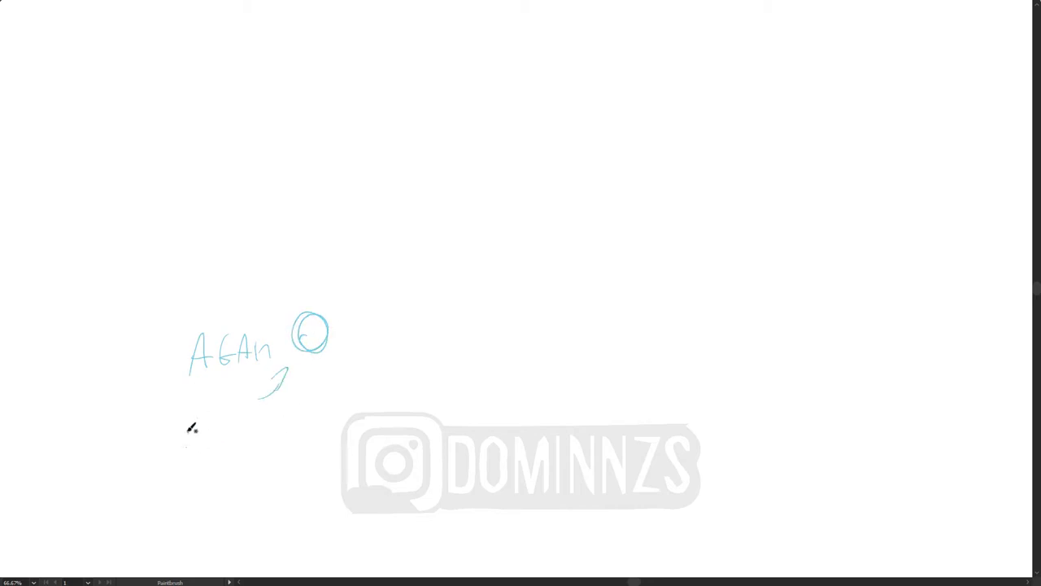
pyautogui.moveTo(187, 419); pyautogui.dragTo(242, 422)
pyautogui.click(243, 430)
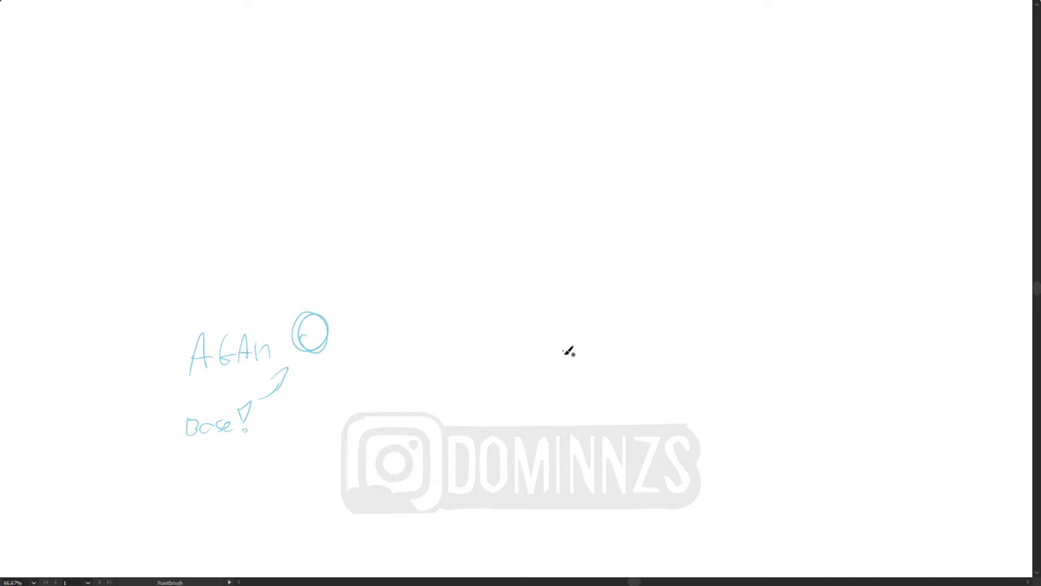
# Step: Draw the base circle for a new figure on the blank canvas, add an arrow beside "Base!", and write and scribble out its label
pyautogui.moveTo(517, 373)
pyautogui.mouseDown()
pyautogui.moveTo(529, 330)
pyautogui.moveTo(551, 344)
pyautogui.moveTo(530, 356)
pyautogui.moveTo(535, 334)
pyautogui.mouseUp()
pyautogui.moveTo(338, 420); pyautogui.dragTo(419, 389)
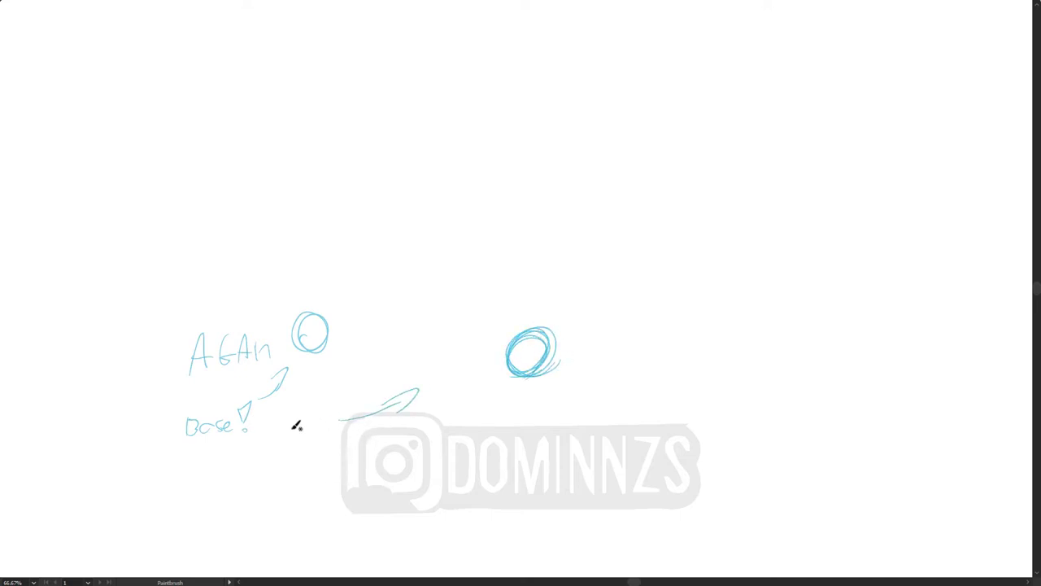
pyautogui.moveTo(282, 414); pyautogui.dragTo(296, 413)
pyautogui.moveTo(289, 415); pyautogui.dragTo(289, 433)
pyautogui.moveTo(296, 431); pyautogui.dragTo(309, 431)
pyautogui.moveTo(313, 432); pyautogui.dragTo(350, 423)
pyautogui.moveTo(280, 442); pyautogui.dragTo(346, 419)
# Step: Draw a tapered torso from the base circle up to a slanted shoulder line, with an arrow and the handwritten label "sholder Line"
pyautogui.moveTo(534, 368)
pyautogui.mouseDown()
pyautogui.moveTo(486, 323)
pyautogui.moveTo(530, 344)
pyautogui.moveTo(472, 297)
pyautogui.moveTo(530, 330)
pyautogui.moveTo(515, 258)
pyautogui.mouseUp()
pyautogui.moveTo(465, 288); pyautogui.dragTo(513, 257)
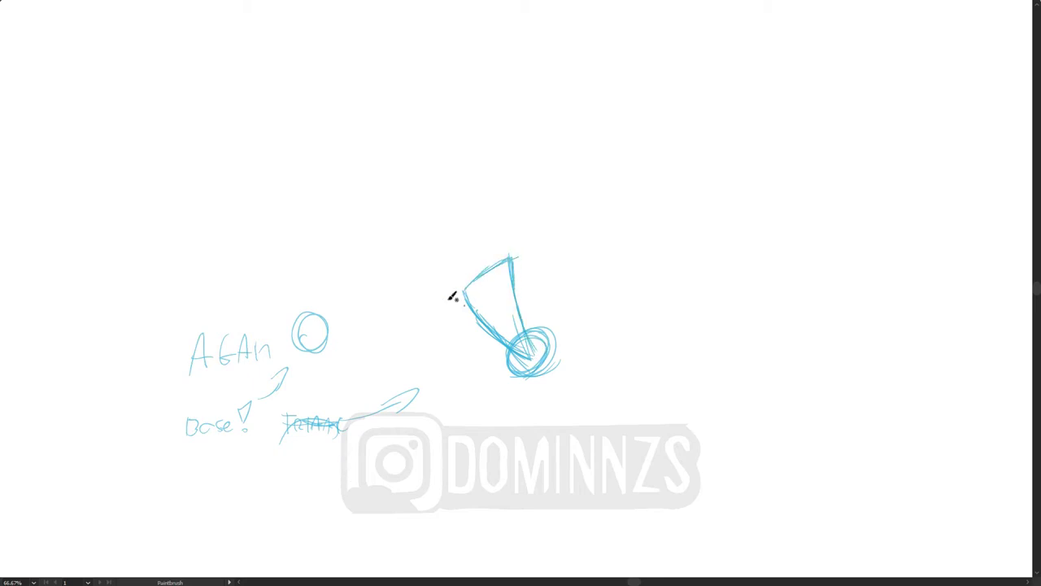
pyautogui.moveTo(393, 286); pyautogui.dragTo(479, 272)
pyautogui.moveTo(479, 271); pyautogui.dragTo(469, 261)
pyautogui.moveTo(400, 278); pyautogui.dragTo(369, 312)
pyautogui.moveTo(348, 316)
pyautogui.mouseDown()
pyautogui.moveTo(342, 324)
pyautogui.moveTo(358, 326)
pyautogui.mouseUp()
pyautogui.moveTo(364, 319); pyautogui.dragTo(366, 325)
pyautogui.moveTo(371, 311); pyautogui.dragTo(365, 348)
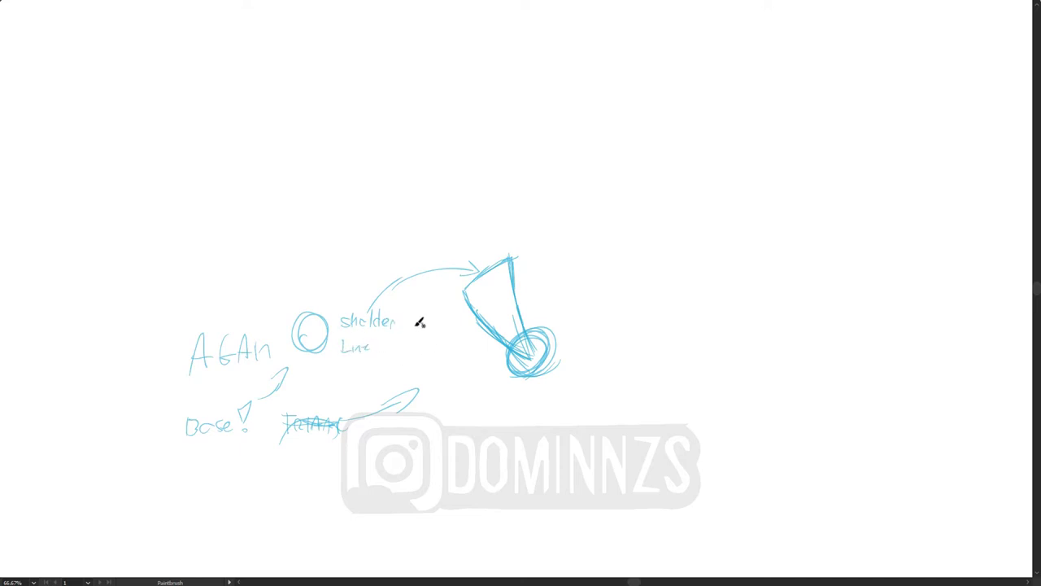
# Step: Add a shoulder joint circle at each end of the shoulder line, with arrows and the handwritten label "sholder"
pyautogui.moveTo(474, 287); pyautogui.dragTo(468, 290)
pyautogui.moveTo(518, 256); pyautogui.dragTo(514, 257)
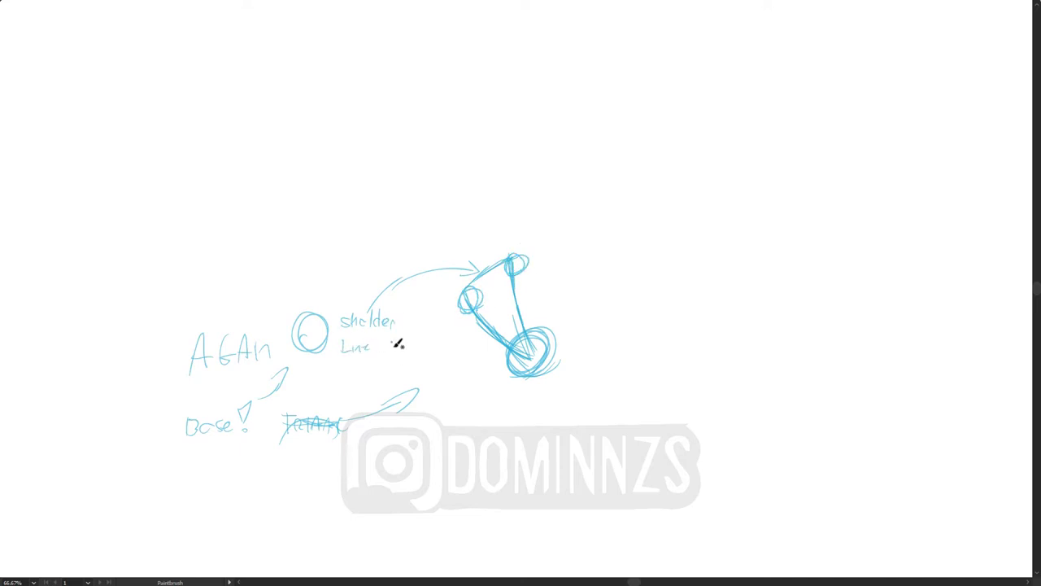
pyautogui.moveTo(378, 355)
pyautogui.mouseDown()
pyautogui.moveTo(420, 336)
pyautogui.moveTo(334, 397)
pyautogui.mouseUp()
pyautogui.moveTo(345, 384)
pyautogui.mouseDown()
pyautogui.moveTo(353, 397)
pyautogui.moveTo(397, 388)
pyautogui.mouseUp()
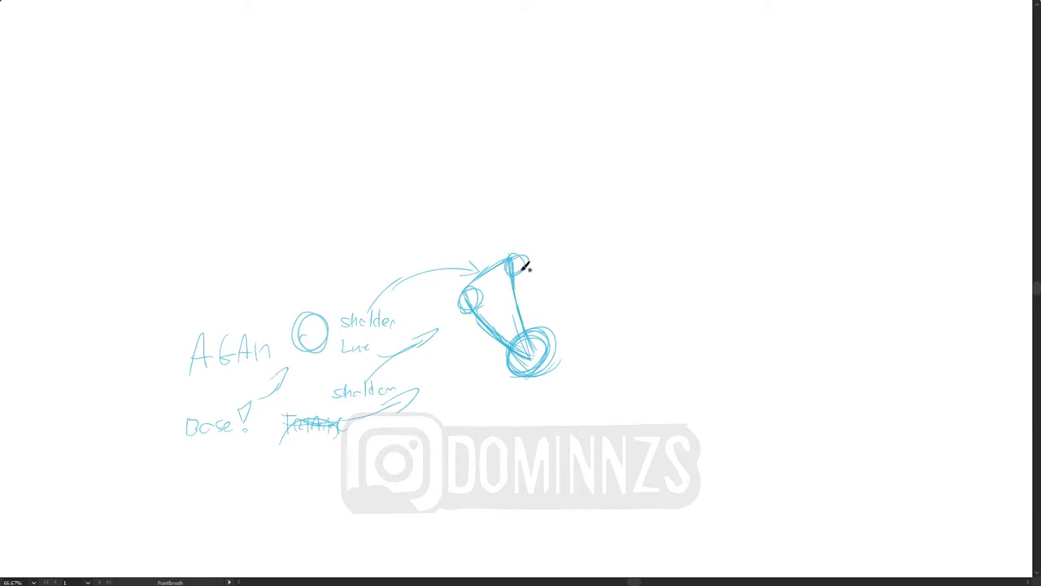
# Step: Sketch the neck and oval head with a facial cross, and build both jointed arms with hands, one hanging and one raised outward
pyautogui.moveTo(461, 287); pyautogui.dragTo(491, 259)
pyautogui.moveTo(481, 253)
pyautogui.mouseDown()
pyautogui.moveTo(472, 217)
pyautogui.moveTo(483, 205)
pyautogui.moveTo(508, 223)
pyautogui.moveTo(498, 251)
pyautogui.moveTo(476, 235)
pyautogui.mouseUp()
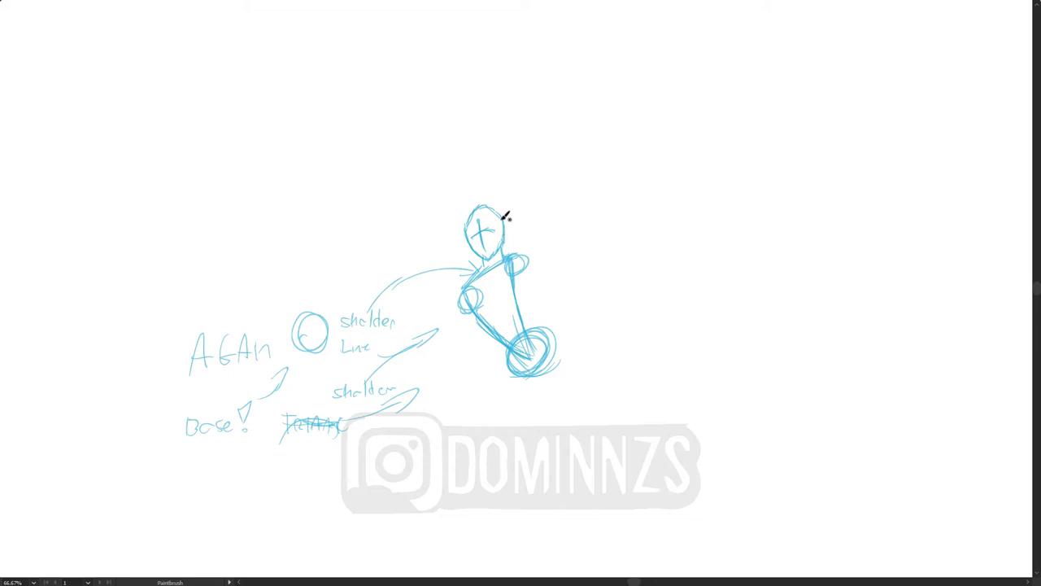
pyautogui.moveTo(466, 301)
pyautogui.mouseDown()
pyautogui.moveTo(465, 359)
pyautogui.moveTo(477, 323)
pyautogui.moveTo(472, 348)
pyautogui.moveTo(460, 323)
pyautogui.moveTo(486, 400)
pyautogui.moveTo(479, 344)
pyautogui.mouseUp()
pyautogui.moveTo(485, 386)
pyautogui.mouseDown()
pyautogui.moveTo(483, 416)
pyautogui.moveTo(505, 423)
pyautogui.moveTo(505, 397)
pyautogui.moveTo(482, 390)
pyautogui.mouseUp()
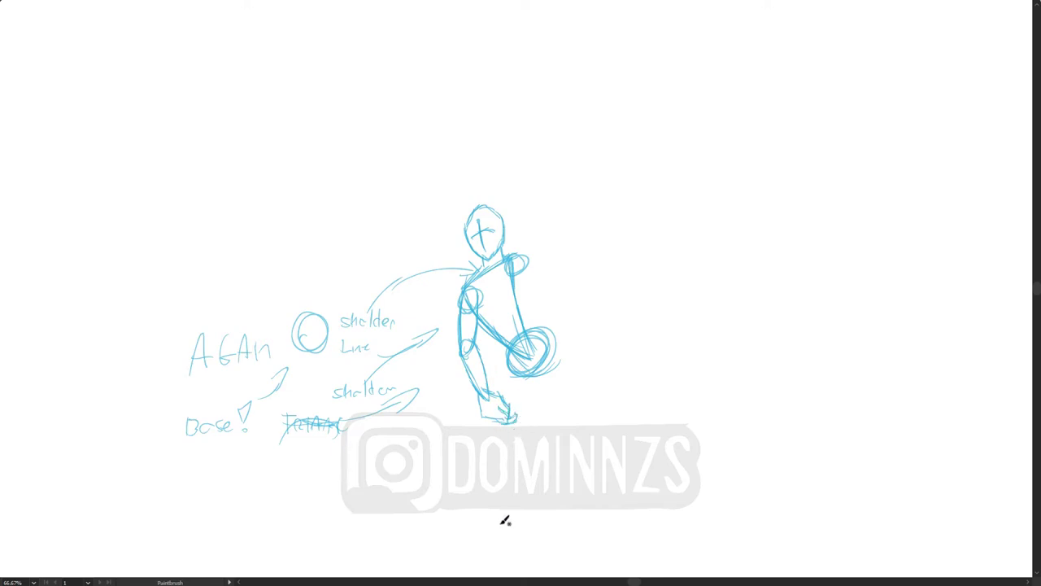
pyautogui.moveTo(511, 253)
pyautogui.mouseDown()
pyautogui.moveTo(547, 227)
pyautogui.moveTo(511, 273)
pyautogui.moveTo(530, 239)
pyautogui.moveTo(549, 245)
pyautogui.moveTo(594, 190)
pyautogui.mouseUp()
pyautogui.moveTo(545, 231); pyautogui.dragTo(591, 196)
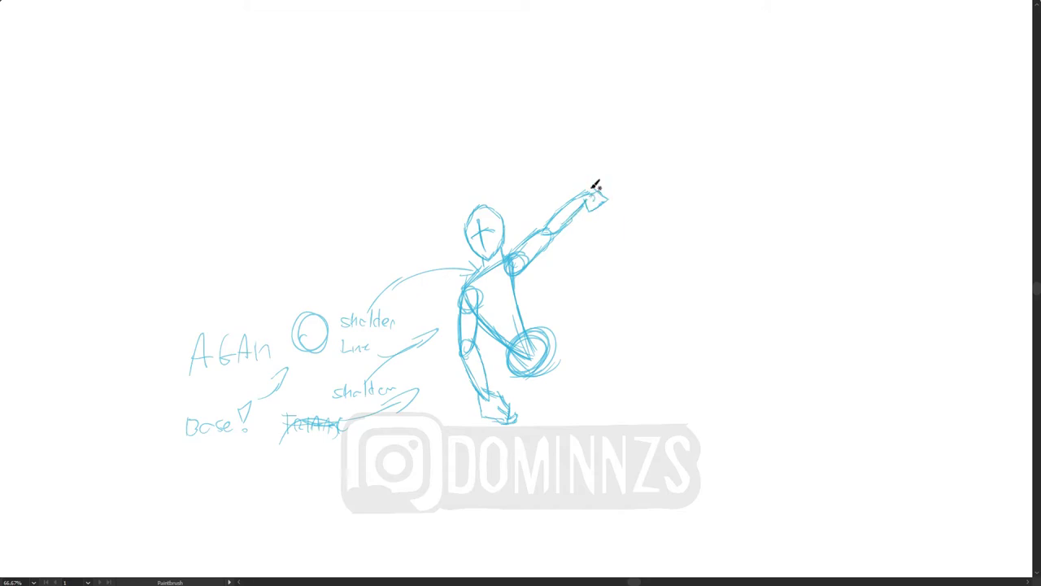
# Step: Handwrite the note "Arms must stay the same Length" above the figure, with an arrow pointing to it
pyautogui.moveTo(412, 161); pyautogui.dragTo(456, 199)
pyautogui.moveTo(425, 192); pyautogui.dragTo(456, 203)
pyautogui.moveTo(319, 132)
pyautogui.mouseDown()
pyautogui.moveTo(439, 114)
pyautogui.moveTo(321, 155)
pyautogui.moveTo(372, 156)
pyautogui.mouseUp()
pyautogui.moveTo(383, 137); pyautogui.dragTo(468, 138)
pyautogui.moveTo(329, 166)
pyautogui.mouseDown()
pyautogui.moveTo(375, 163)
pyautogui.moveTo(387, 173)
pyautogui.mouseUp()
# Step: Sketch a small example torso with two-segment arms of equal length beneath the note, and add a mark above its shoulder line
pyautogui.moveTo(366, 206); pyautogui.dragTo(376, 210)
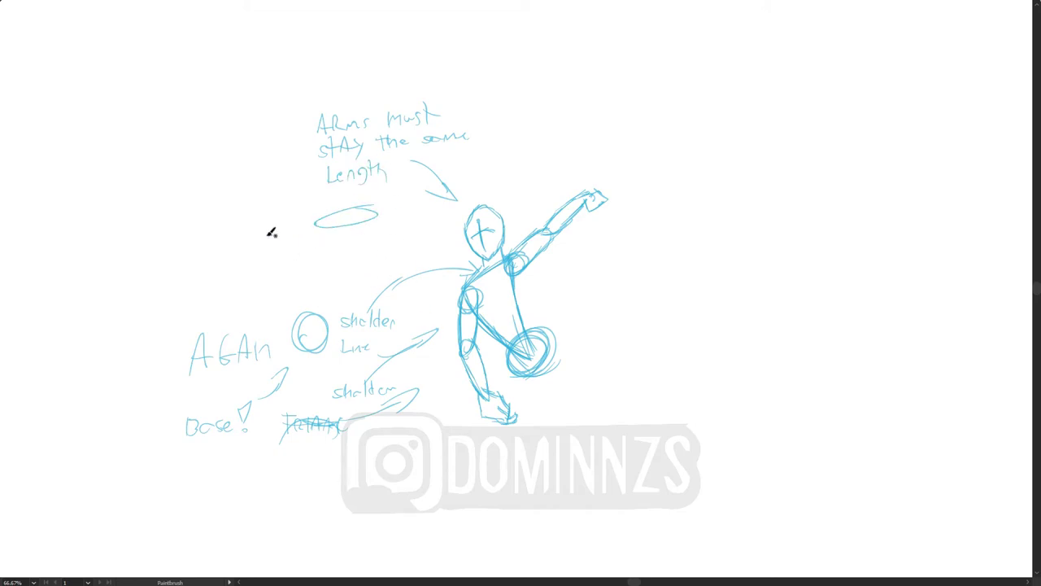
pyautogui.moveTo(265, 229)
pyautogui.mouseDown()
pyautogui.moveTo(309, 233)
pyautogui.moveTo(262, 226)
pyautogui.moveTo(293, 301)
pyautogui.moveTo(285, 280)
pyautogui.mouseUp()
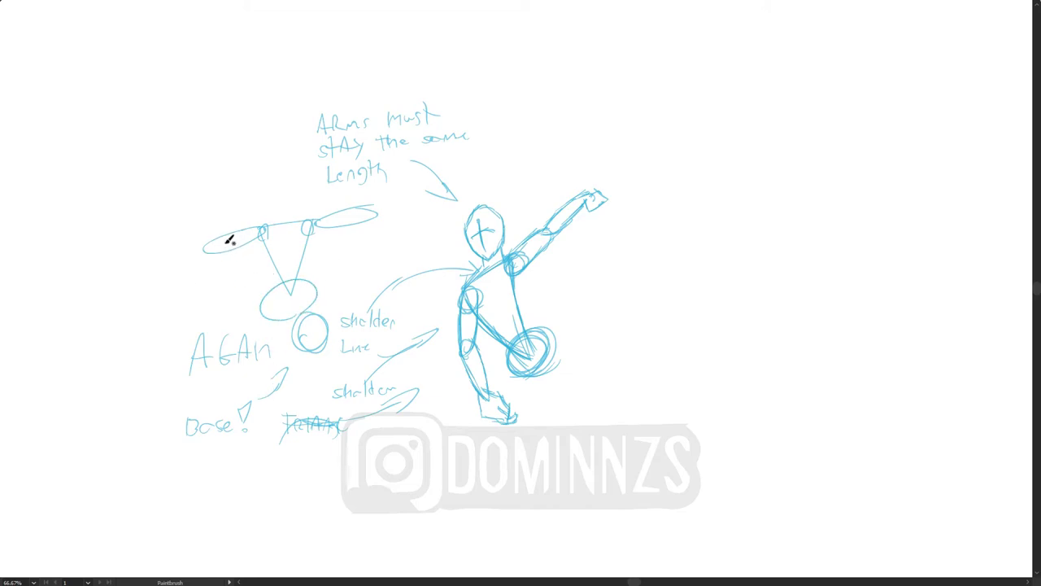
pyautogui.moveTo(230, 238); pyautogui.dragTo(158, 258)
pyautogui.moveTo(360, 214); pyautogui.dragTo(362, 216)
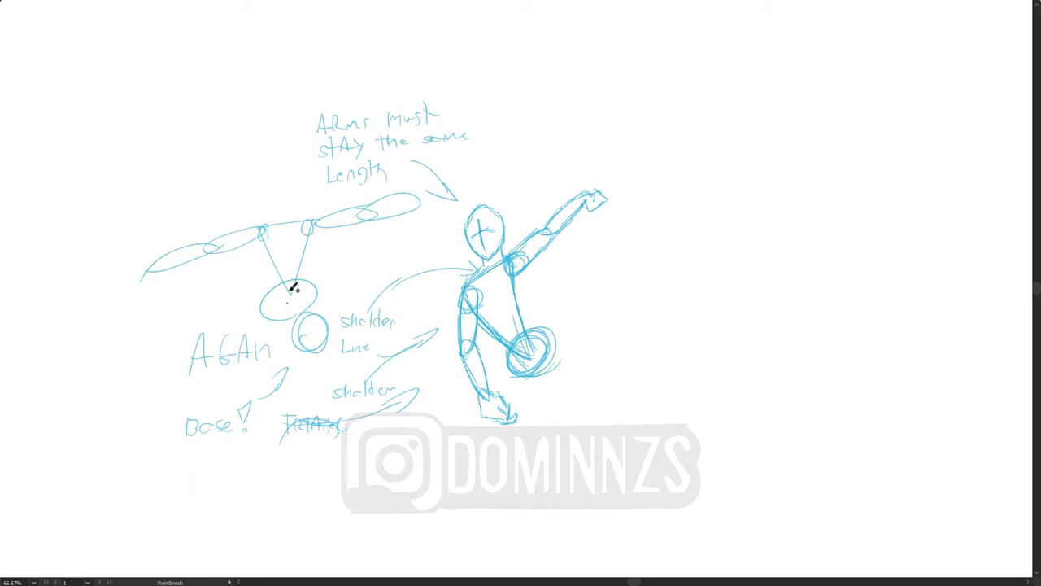
pyautogui.moveTo(275, 200); pyautogui.dragTo(290, 175)
# Step: Sketch an unequal-arm example marked with an X and "NO", and label the equal-arm example "Yes" with a check on its torso
pyautogui.moveTo(115, 223)
pyautogui.mouseDown()
pyautogui.moveTo(98, 169)
pyautogui.moveTo(123, 237)
pyautogui.mouseUp()
pyautogui.moveTo(167, 142)
pyautogui.mouseDown()
pyautogui.moveTo(56, 177)
pyautogui.moveTo(106, 156)
pyautogui.mouseUp()
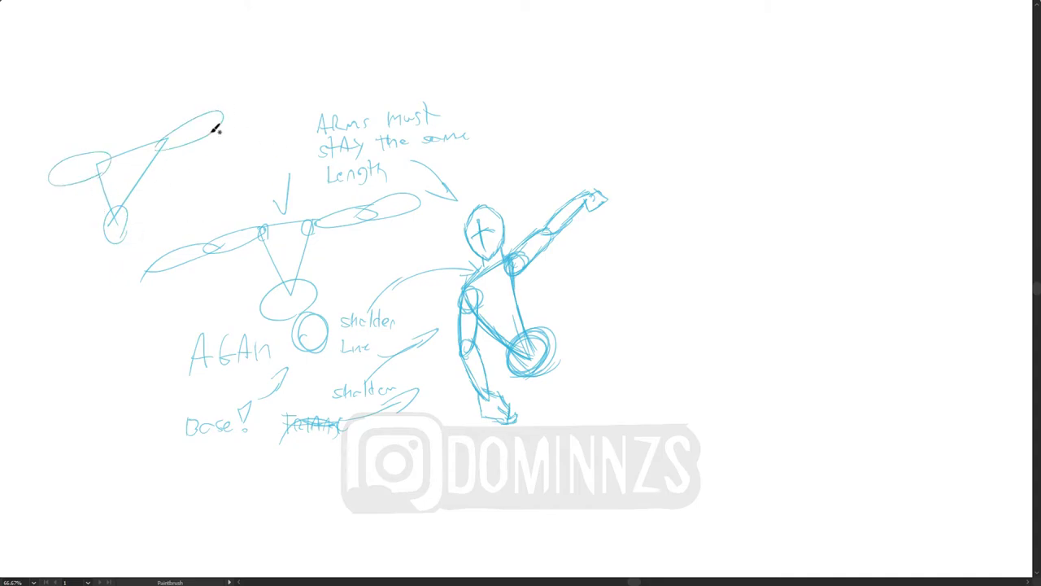
pyautogui.moveTo(212, 127)
pyautogui.mouseDown()
pyautogui.moveTo(313, 61)
pyautogui.moveTo(203, 127)
pyautogui.mouseUp()
pyautogui.moveTo(65, 167)
pyautogui.mouseDown()
pyautogui.moveTo(19, 186)
pyautogui.moveTo(59, 167)
pyautogui.mouseUp()
pyautogui.moveTo(130, 158)
pyautogui.mouseDown()
pyautogui.moveTo(122, 189)
pyautogui.moveTo(139, 166)
pyautogui.mouseUp()
pyautogui.moveTo(115, 132); pyautogui.dragTo(129, 105)
pyautogui.moveTo(150, 110); pyautogui.dragTo(151, 127)
pyautogui.moveTo(293, 186); pyautogui.dragTo(313, 182)
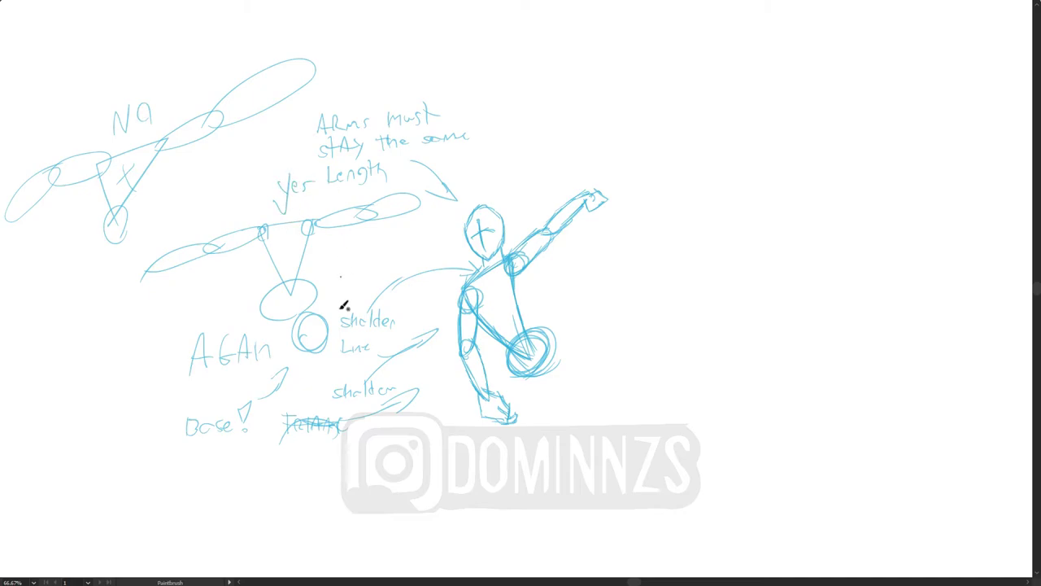
pyautogui.moveTo(283, 242); pyautogui.dragTo(292, 244)
# Step: Draw the figure's first leg with a raised knee and foot, and write "easy feet" above a small sample foot sketch
pyautogui.moveTo(521, 340)
pyautogui.mouseDown()
pyautogui.moveTo(537, 372)
pyautogui.moveTo(566, 281)
pyautogui.mouseUp()
pyautogui.moveTo(535, 323)
pyautogui.mouseDown()
pyautogui.moveTo(574, 270)
pyautogui.moveTo(568, 339)
pyautogui.moveTo(542, 321)
pyautogui.moveTo(578, 325)
pyautogui.mouseUp()
pyautogui.moveTo(585, 271)
pyautogui.mouseDown()
pyautogui.moveTo(600, 340)
pyautogui.moveTo(578, 304)
pyautogui.moveTo(578, 274)
pyautogui.moveTo(597, 309)
pyautogui.moveTo(591, 356)
pyautogui.moveTo(615, 346)
pyautogui.moveTo(599, 345)
pyautogui.moveTo(615, 324)
pyautogui.mouseUp()
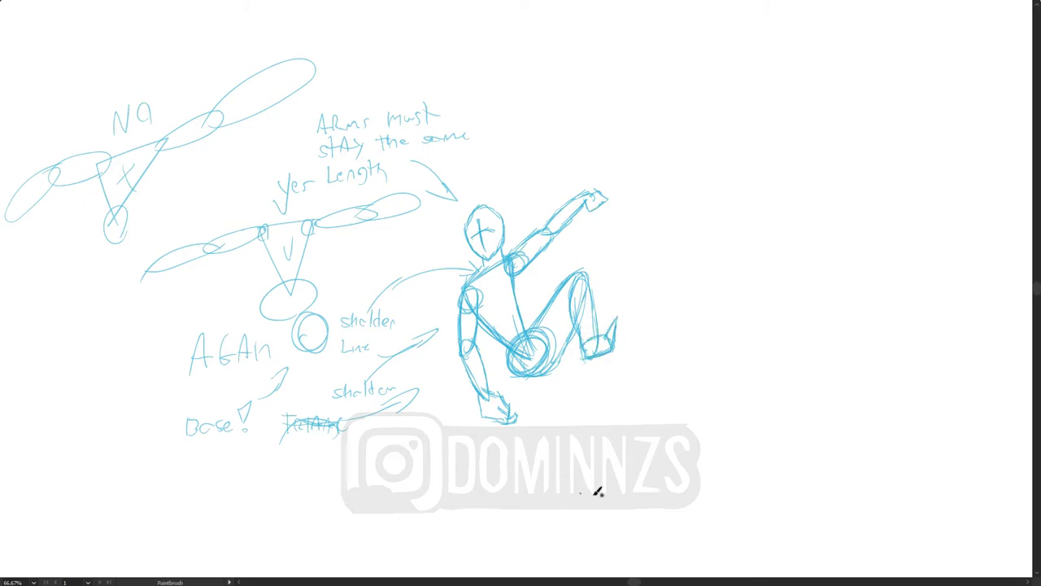
pyautogui.moveTo(732, 400); pyautogui.dragTo(871, 392)
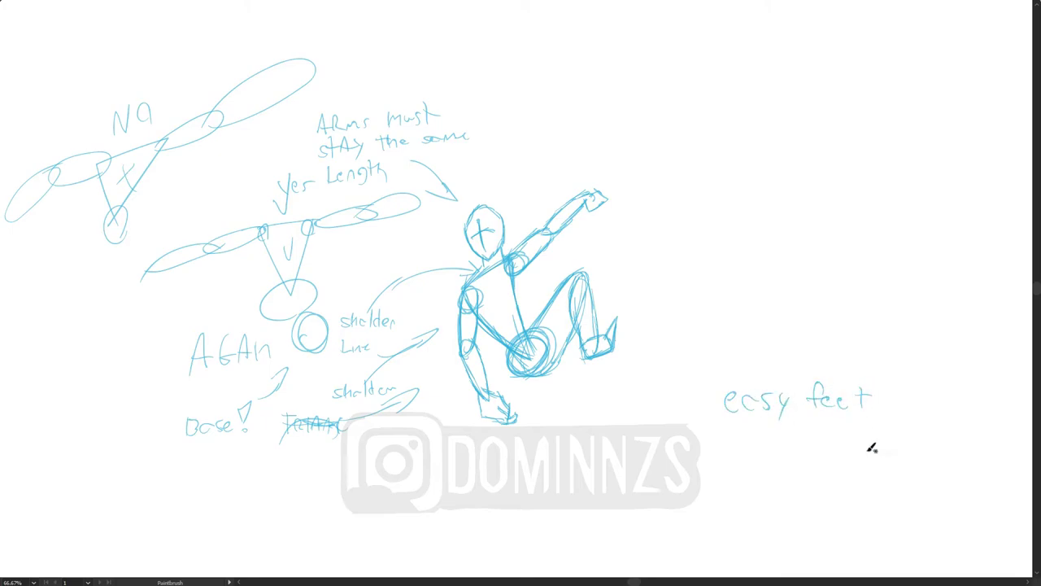
pyautogui.moveTo(789, 435)
pyautogui.mouseDown()
pyautogui.moveTo(792, 462)
pyautogui.moveTo(753, 481)
pyautogui.moveTo(785, 455)
pyautogui.moveTo(755, 464)
pyautogui.moveTo(775, 435)
pyautogui.moveTo(790, 466)
pyautogui.moveTo(778, 434)
pyautogui.mouseUp()
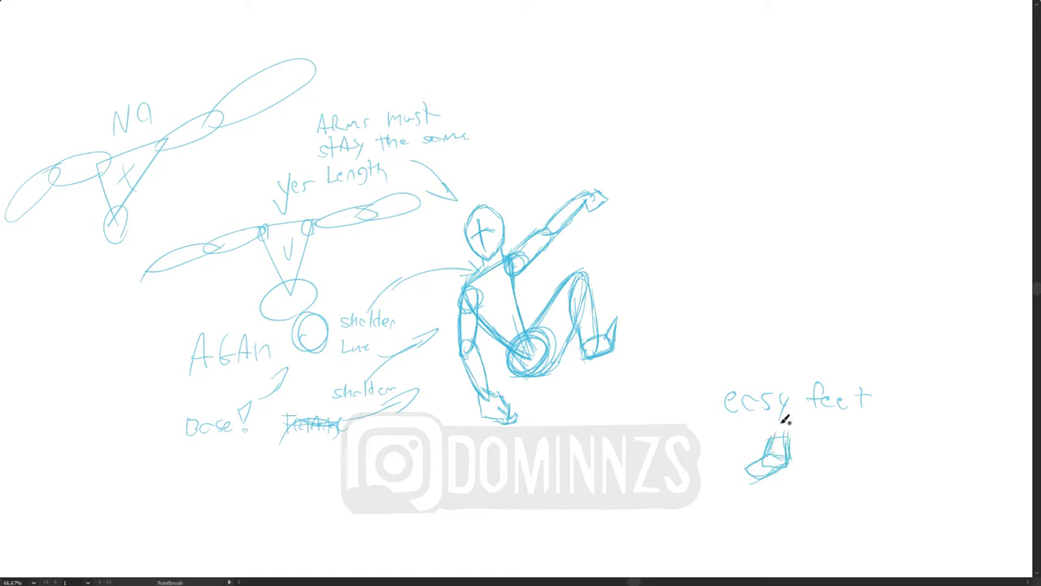
# Step: Draw the second leg folded in front of the first with its foot, and handwrite "clean up" below the figure
pyautogui.moveTo(577, 373)
pyautogui.mouseDown()
pyautogui.moveTo(534, 357)
pyautogui.moveTo(509, 324)
pyautogui.moveTo(516, 307)
pyautogui.moveTo(538, 324)
pyautogui.moveTo(502, 328)
pyautogui.moveTo(542, 345)
pyautogui.moveTo(540, 356)
pyautogui.mouseUp()
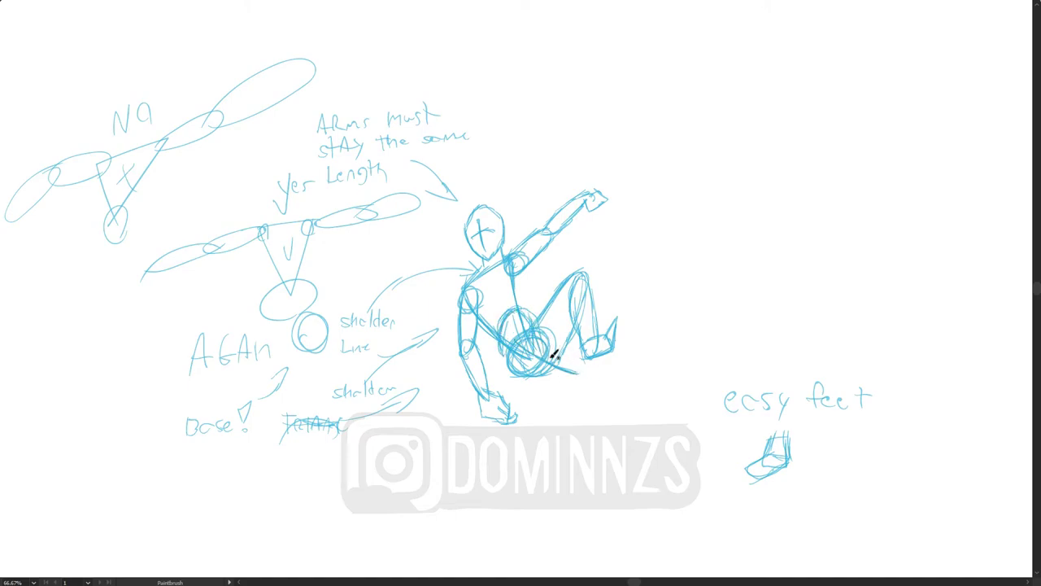
pyautogui.moveTo(625, 353)
pyautogui.mouseDown()
pyautogui.moveTo(604, 358)
pyautogui.moveTo(548, 336)
pyautogui.mouseUp()
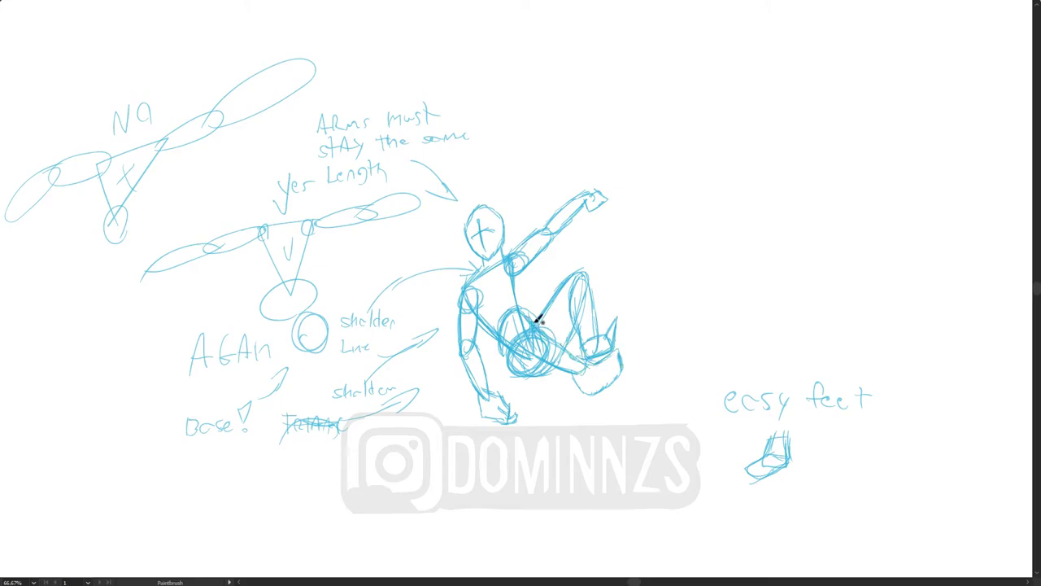
pyautogui.moveTo(578, 485)
pyautogui.mouseDown()
pyautogui.moveTo(620, 485)
pyautogui.moveTo(611, 521)
pyautogui.moveTo(625, 533)
pyautogui.mouseUp()
# Step: Delete the base circle strokes overlapping the figure's hips, undoing the unwanted removals along the way
pyautogui.press('v')
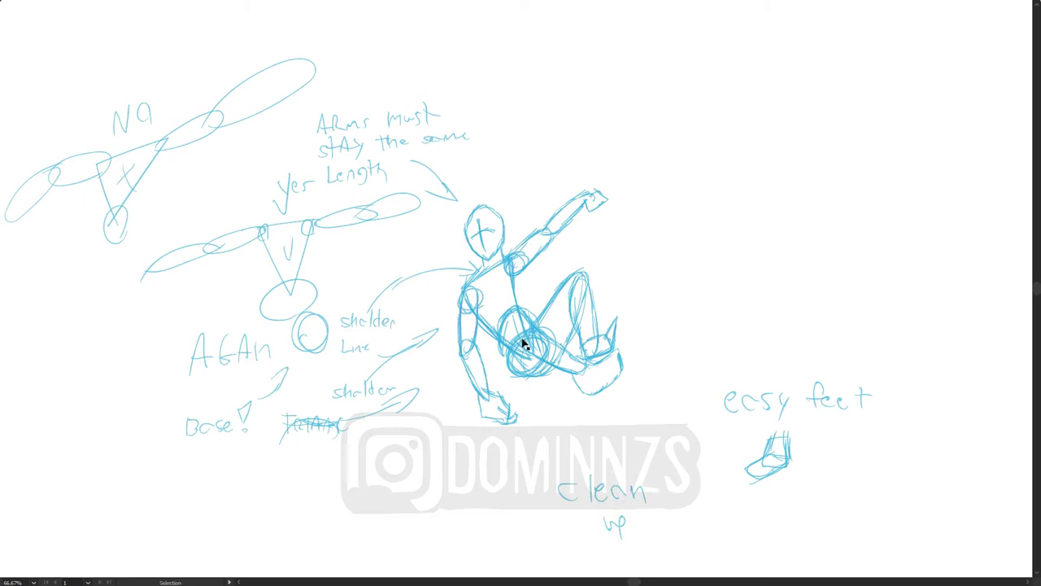
pyautogui.click(526, 344)
pyautogui.press('Delete')
pyautogui.click(535, 363)
pyautogui.press('Delete')
pyautogui.hotkey('ctrl', 'z')
pyautogui.hotkey('ctrl', 'z')
pyautogui.press('Delete')
pyautogui.hotkey('alt', 'b')
pyautogui.press('Delete')
pyautogui.click(525, 359)
pyautogui.press('Delete')
# Step: Delete the torso construction lines that run through the front thigh and hip area
pyautogui.click(516, 353)
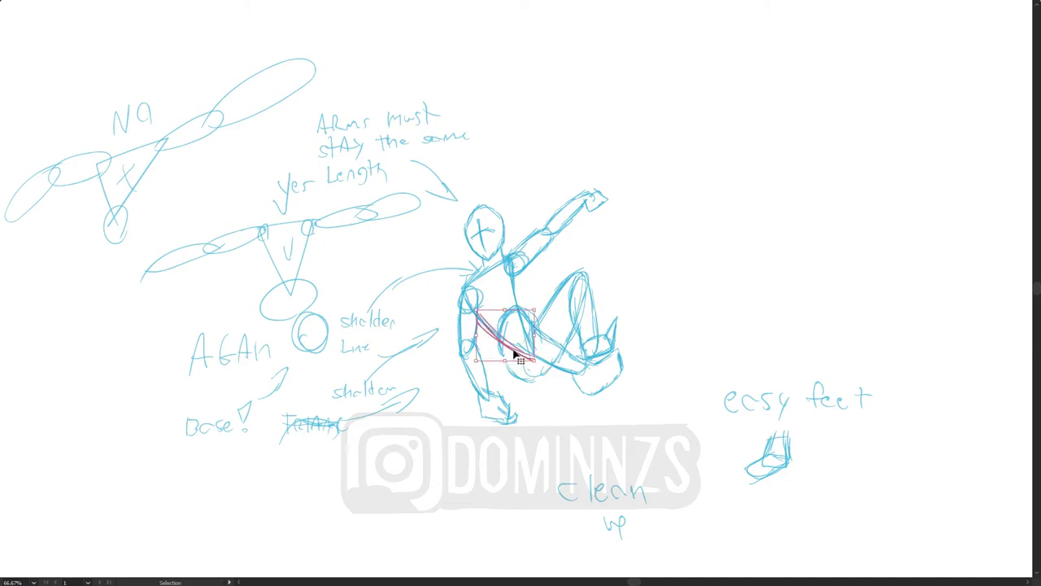
pyautogui.press('Delete')
pyautogui.click(518, 334)
pyautogui.press('Delete')
pyautogui.click(539, 349)
pyautogui.press('Delete')
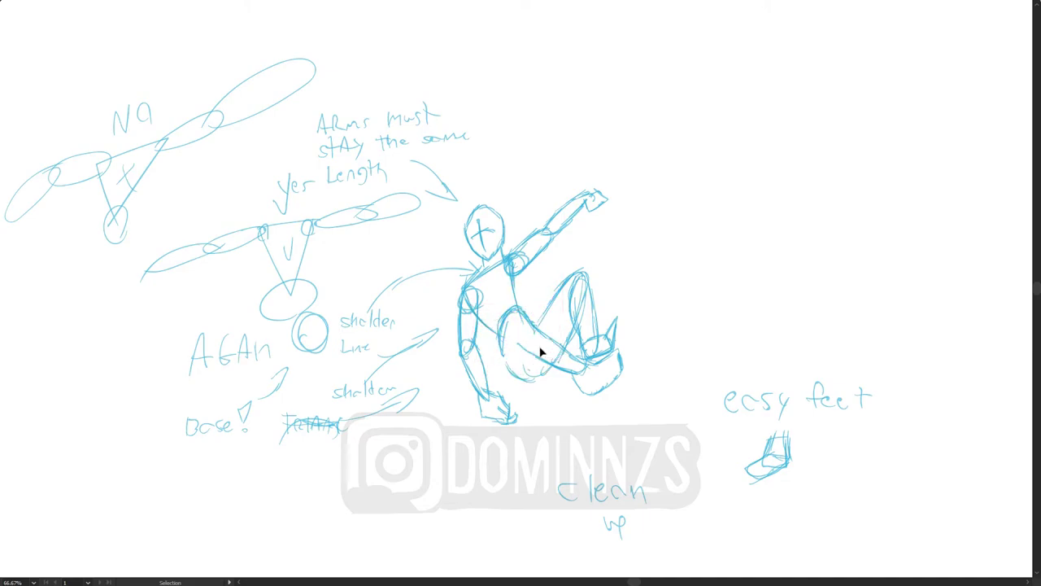
# Step: Delete the overlapping construction strokes on the underside and inner calf of the raised-knee leg
pyautogui.click(561, 364)
pyautogui.press('Delete')
pyautogui.press('b')
pyautogui.press('l')
pyautogui.moveTo(589, 321); pyautogui.dragTo(581, 296)
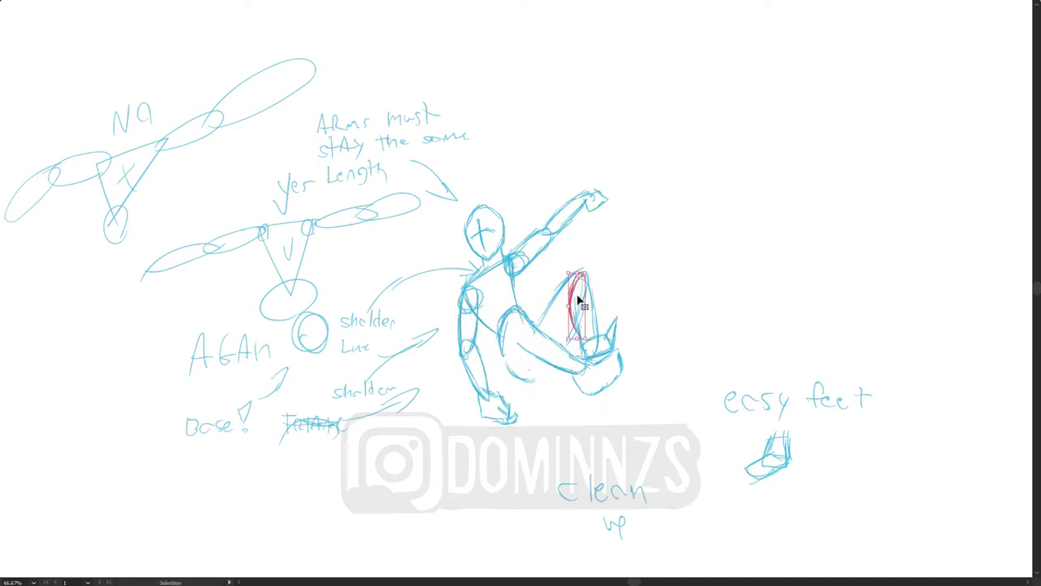
pyautogui.press('Delete')
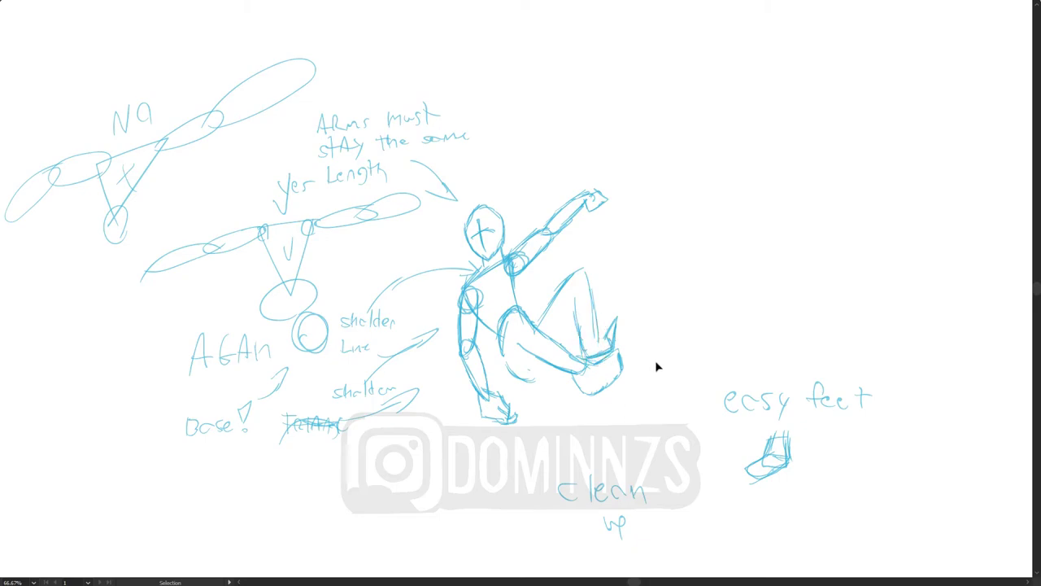
# Step: Delete the shoulder and elbow joint circles, the torso side strokes and the shoulder line from the upper body
pyautogui.click(483, 301)
pyautogui.press('Delete')
pyautogui.click(519, 273)
pyautogui.press('Delete')
pyautogui.click(513, 272)
pyautogui.press('Delete')
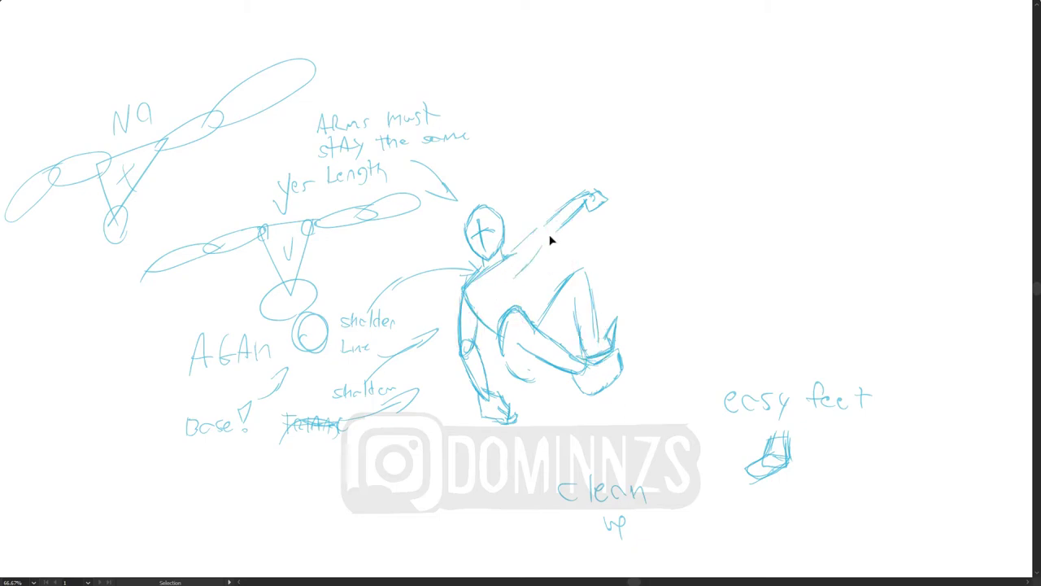
pyautogui.moveTo(514, 276); pyautogui.dragTo(513, 283)
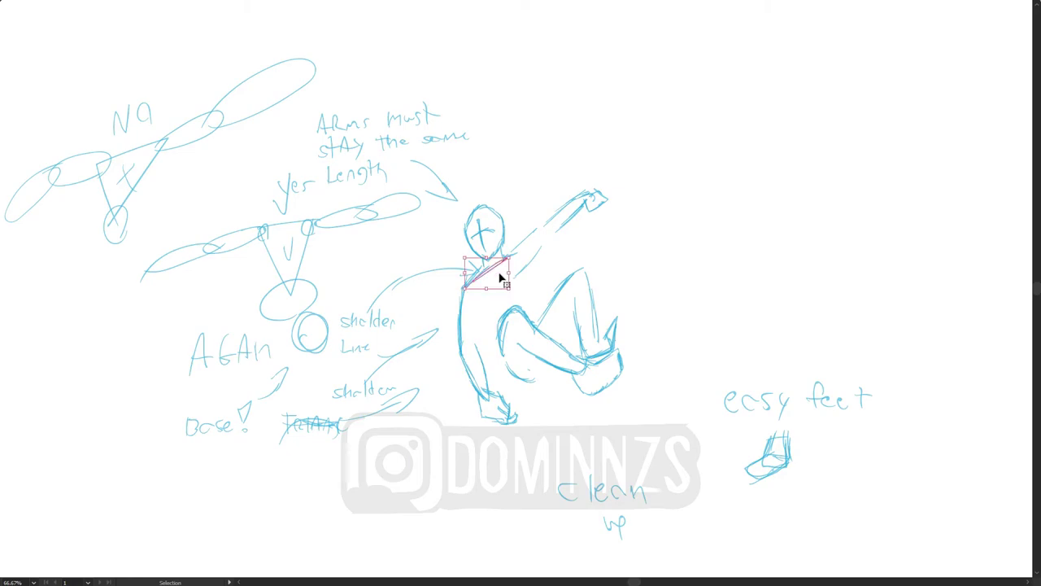
pyautogui.press('Delete')
# Step: Redraw the figure's rounded hip curve and the inner contour of the lowered arm with the Paintbrush
pyautogui.press('b')
pyautogui.moveTo(559, 366)
pyautogui.mouseDown()
pyautogui.moveTo(529, 381)
pyautogui.moveTo(502, 360)
pyautogui.mouseUp()
pyautogui.moveTo(482, 305); pyautogui.dragTo(490, 371)
pyautogui.moveTo(481, 302); pyautogui.dragTo(483, 392)
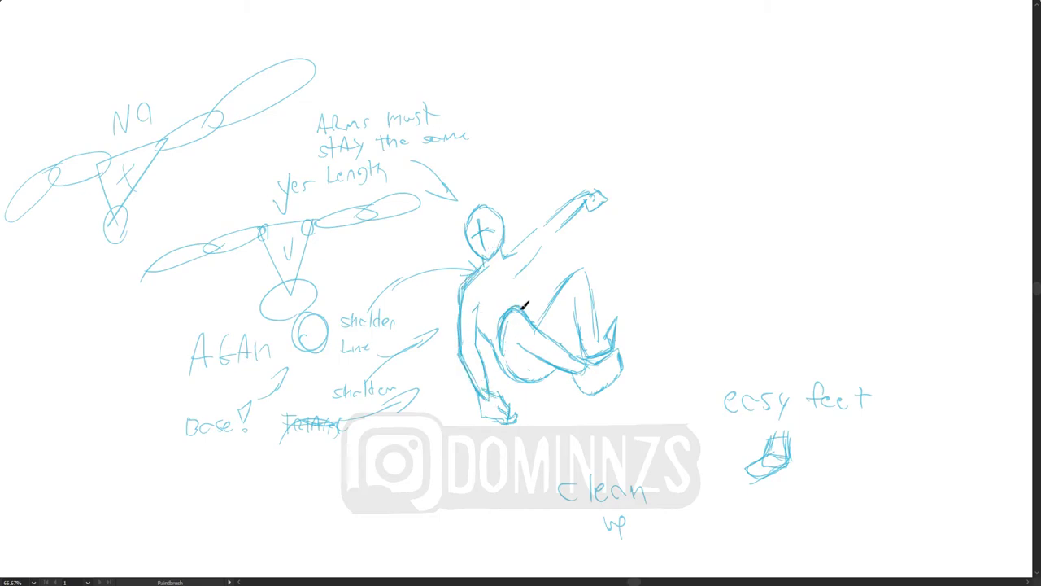
# Step: Retrace the contours of both legs and feet, and close the outline along the chest and raised arm
pyautogui.moveTo(583, 357)
pyautogui.mouseDown()
pyautogui.moveTo(623, 359)
pyautogui.moveTo(606, 387)
pyautogui.moveTo(568, 369)
pyautogui.mouseUp()
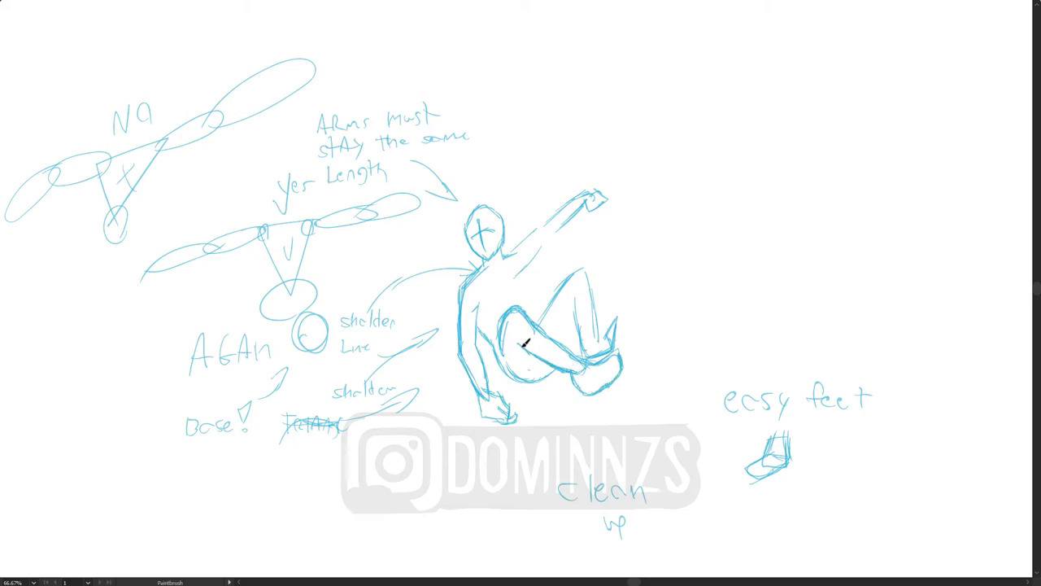
pyautogui.moveTo(548, 316)
pyautogui.mouseDown()
pyautogui.moveTo(567, 275)
pyautogui.moveTo(592, 275)
pyautogui.moveTo(600, 338)
pyautogui.moveTo(587, 360)
pyautogui.moveTo(615, 322)
pyautogui.moveTo(619, 343)
pyautogui.moveTo(584, 360)
pyautogui.moveTo(582, 291)
pyautogui.mouseUp()
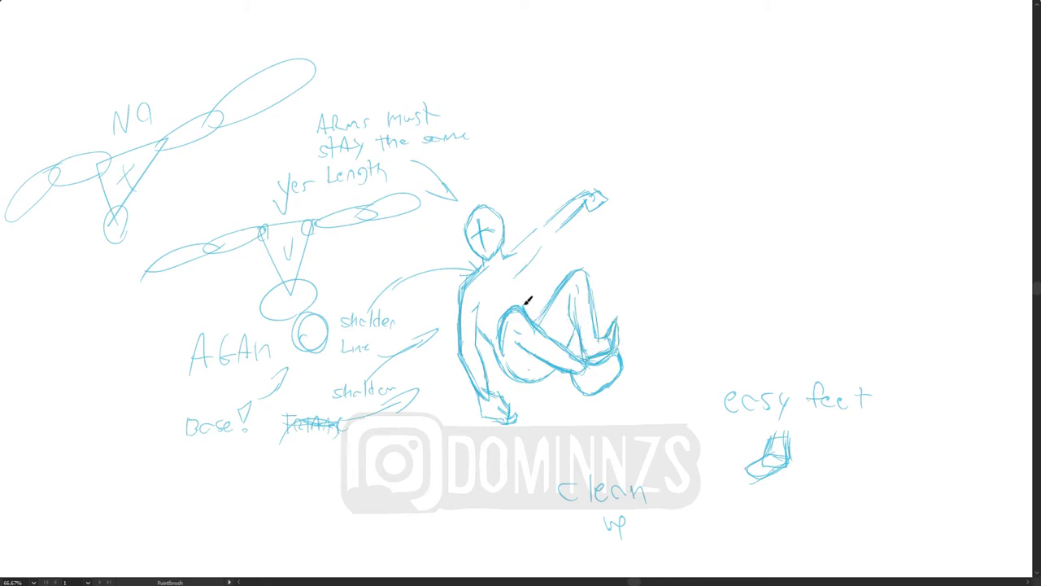
pyautogui.moveTo(529, 264); pyautogui.dragTo(579, 210)
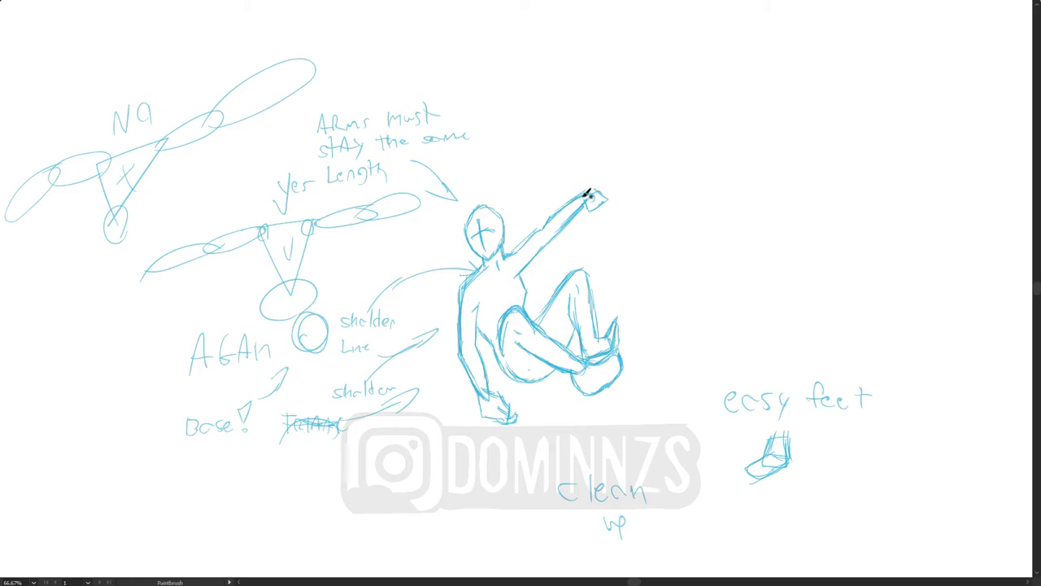
# Step: Draw a jagged rock ledge at the raised hand, and delete the blocky hand shape
pyautogui.moveTo(596, 192)
pyautogui.mouseDown()
pyautogui.moveTo(623, 163)
pyautogui.moveTo(680, 149)
pyautogui.moveTo(724, 166)
pyautogui.mouseUp()
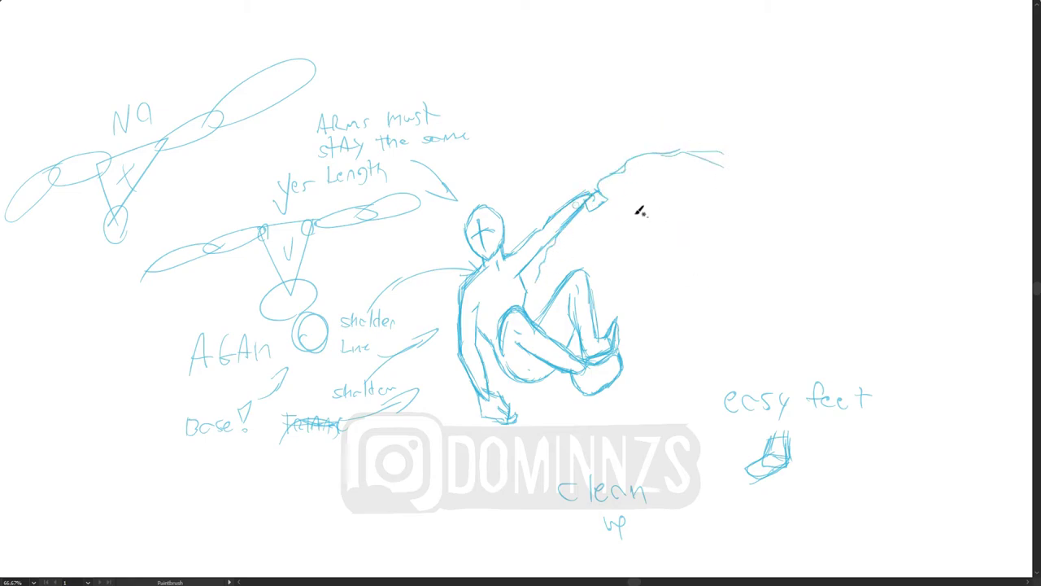
pyautogui.moveTo(606, 197); pyautogui.dragTo(629, 238)
pyautogui.press('v')
pyautogui.click(599, 209)
pyautogui.hotkey('ctrl', '-')
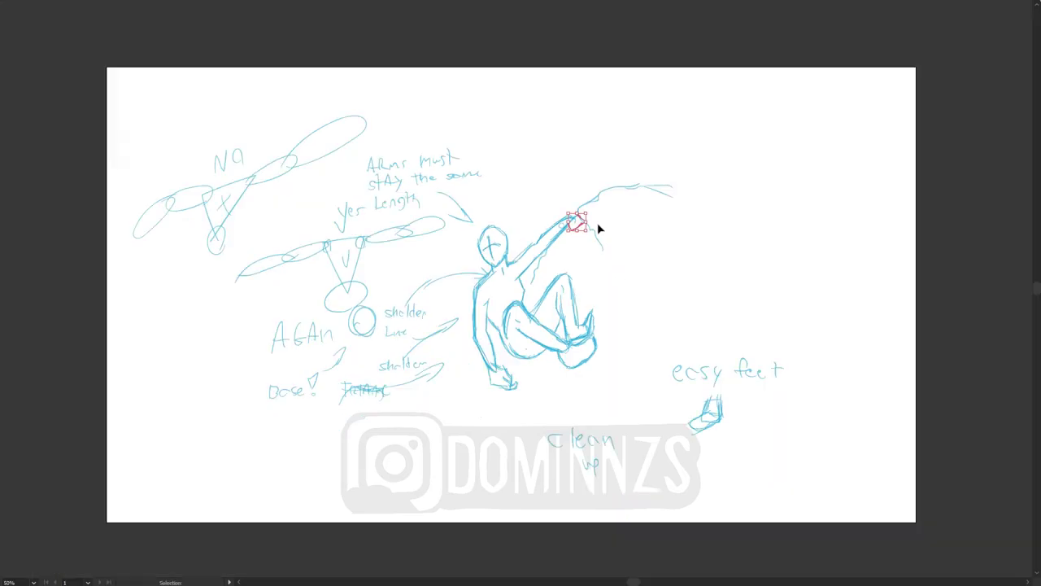
pyautogui.press('Delete')
pyautogui.hotkey('ctrl', '=')
# Step: Sketch the gripping fingers and add rock contour and crack lines across the cliff face behind and below the figure
pyautogui.press('b')
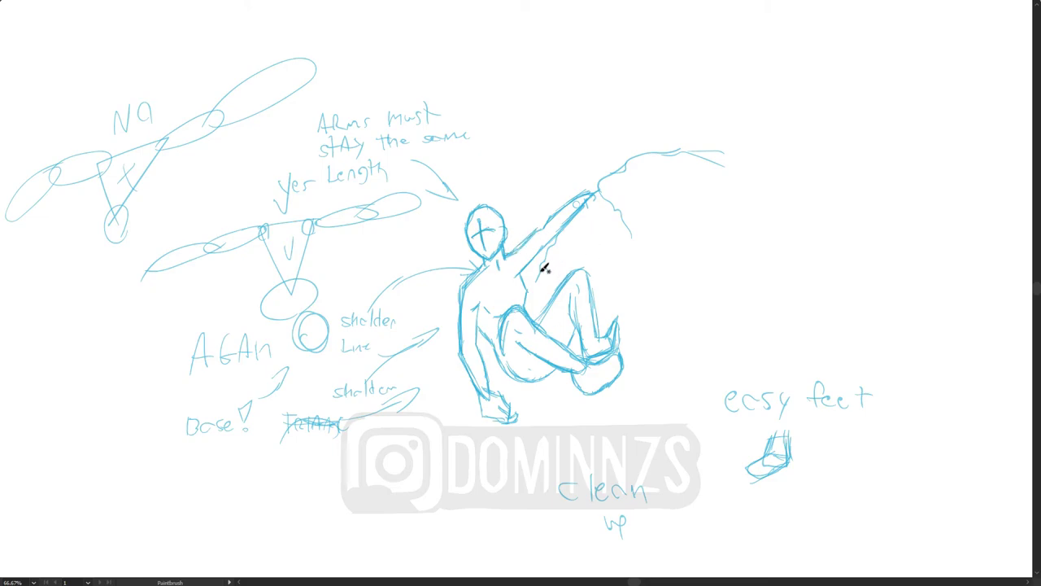
pyautogui.moveTo(576, 208)
pyautogui.mouseDown()
pyautogui.moveTo(597, 194)
pyautogui.moveTo(620, 235)
pyautogui.mouseUp()
pyautogui.moveTo(626, 165); pyautogui.dragTo(694, 368)
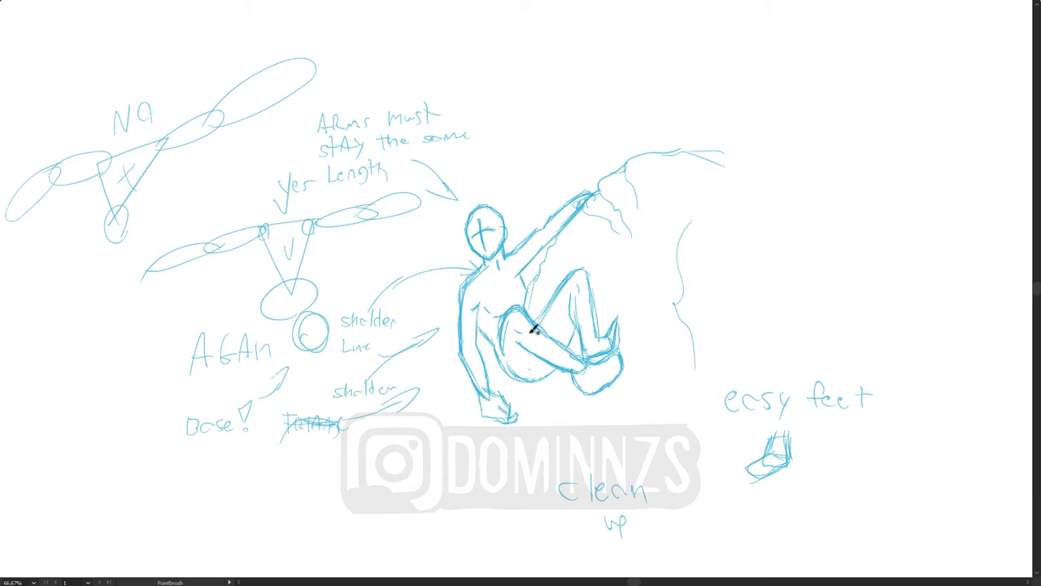
pyautogui.moveTo(555, 382)
pyautogui.mouseDown()
pyautogui.moveTo(584, 434)
pyautogui.moveTo(630, 446)
pyautogui.mouseUp()
pyautogui.moveTo(562, 406); pyautogui.dragTo(543, 452)
pyautogui.moveTo(631, 396); pyautogui.dragTo(645, 313)
pyautogui.moveTo(641, 340); pyautogui.dragTo(624, 302)
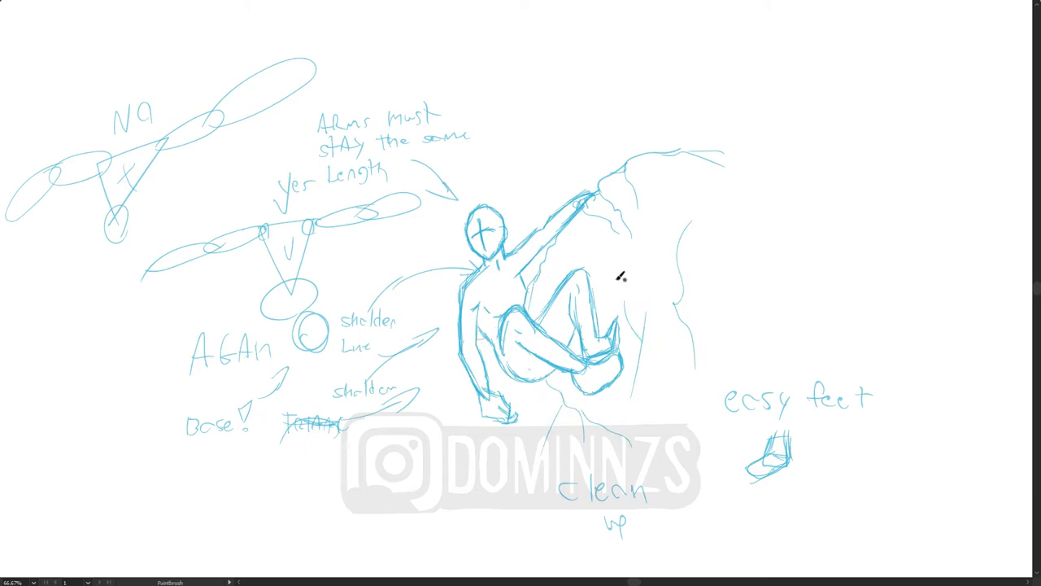
pyautogui.moveTo(600, 249); pyautogui.dragTo(645, 276)
pyautogui.moveTo(677, 413); pyautogui.dragTo(697, 382)
pyautogui.moveTo(730, 297); pyautogui.dragTo(740, 224)
pyautogui.moveTo(757, 218); pyautogui.dragTo(790, 311)
# Step: Add branching crack lines in the rock above the ledge and along its far slope
pyautogui.moveTo(610, 174); pyautogui.dragTo(642, 82)
pyautogui.moveTo(635, 82); pyautogui.dragTo(640, 59)
pyautogui.moveTo(611, 168)
pyautogui.mouseDown()
pyautogui.moveTo(567, 125)
pyautogui.moveTo(552, 92)
pyautogui.mouseUp()
pyautogui.moveTo(566, 123)
pyautogui.mouseDown()
pyautogui.moveTo(549, 153)
pyautogui.moveTo(557, 198)
pyautogui.moveTo(583, 156)
pyautogui.mouseUp()
pyautogui.moveTo(581, 146); pyautogui.dragTo(583, 169)
pyautogui.moveTo(696, 78); pyautogui.dragTo(702, 148)
pyautogui.moveTo(708, 82); pyautogui.dragTo(719, 114)
pyautogui.moveTo(755, 146); pyautogui.dragTo(795, 220)
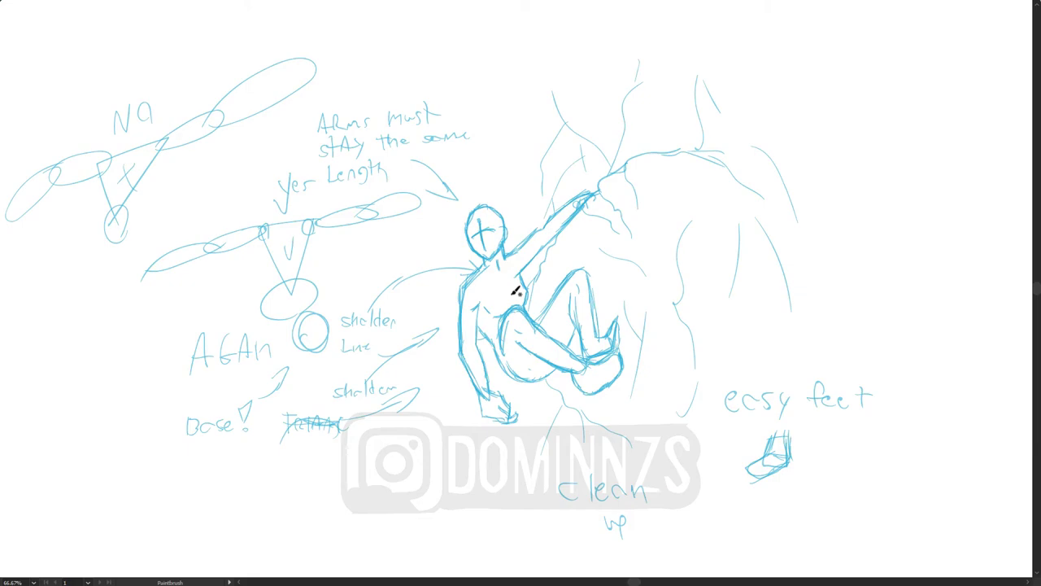
# Step: Delete the pointed toe stroke on the raised-knee leg's foot, and retrace the outline of the lowered hand
pyautogui.press('v')
pyautogui.click(615, 352)
pyautogui.press('Delete')
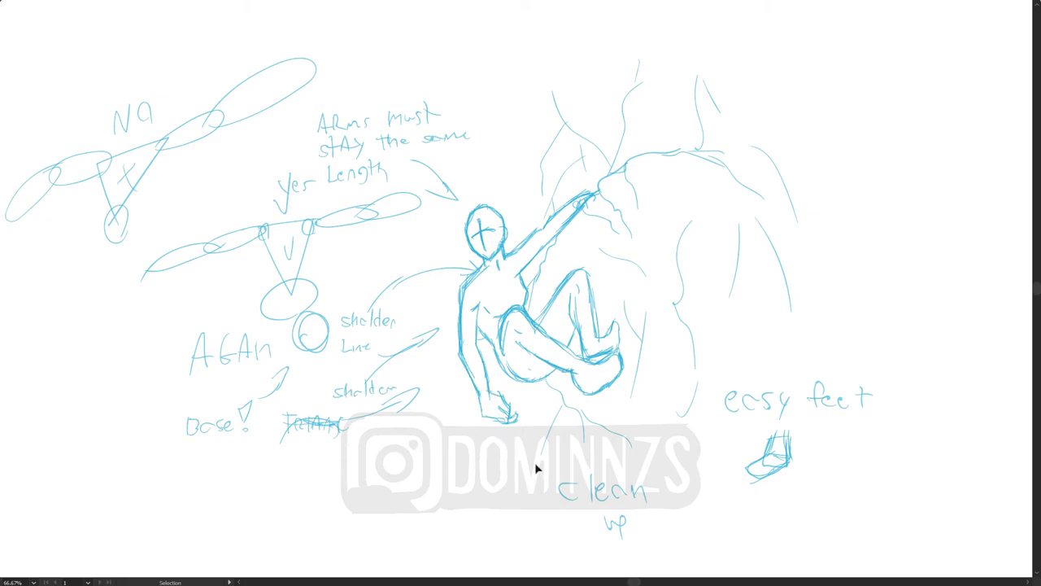
pyautogui.press('b')
pyautogui.moveTo(515, 419)
pyautogui.mouseDown()
pyautogui.moveTo(498, 405)
pyautogui.moveTo(507, 418)
pyautogui.moveTo(494, 419)
pyautogui.moveTo(478, 390)
pyautogui.mouseUp()
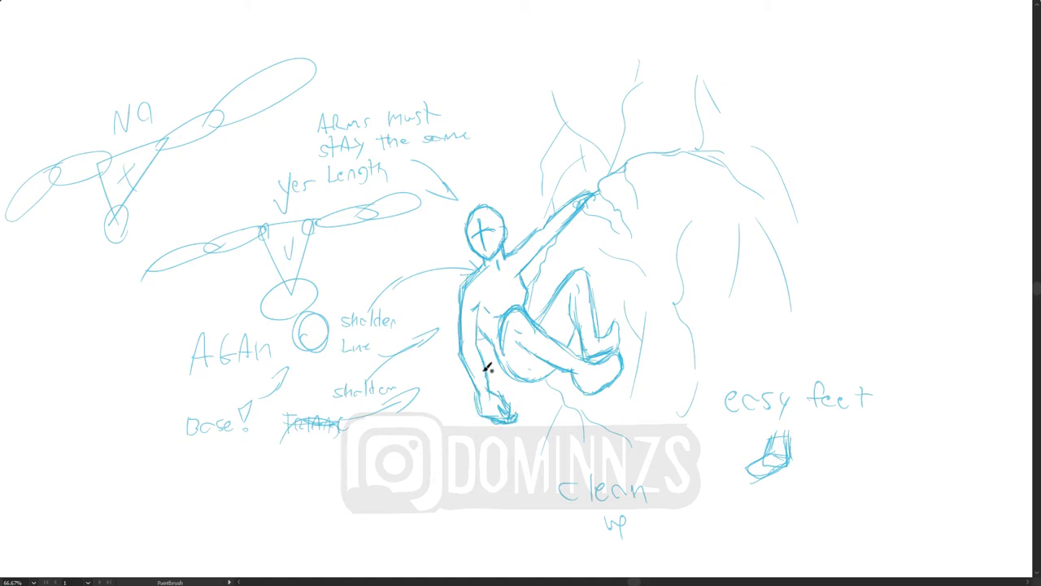
# Step: Extend the rock texture with more crack lines beneath the lowered arm, on the outer cliff face and above the head
pyautogui.moveTo(522, 380); pyautogui.dragTo(421, 441)
pyautogui.moveTo(709, 523); pyautogui.dragTo(701, 481)
pyautogui.moveTo(763, 318); pyautogui.dragTo(810, 330)
pyautogui.moveTo(906, 318); pyautogui.dragTo(903, 261)
pyautogui.moveTo(544, 159); pyautogui.dragTo(468, 83)
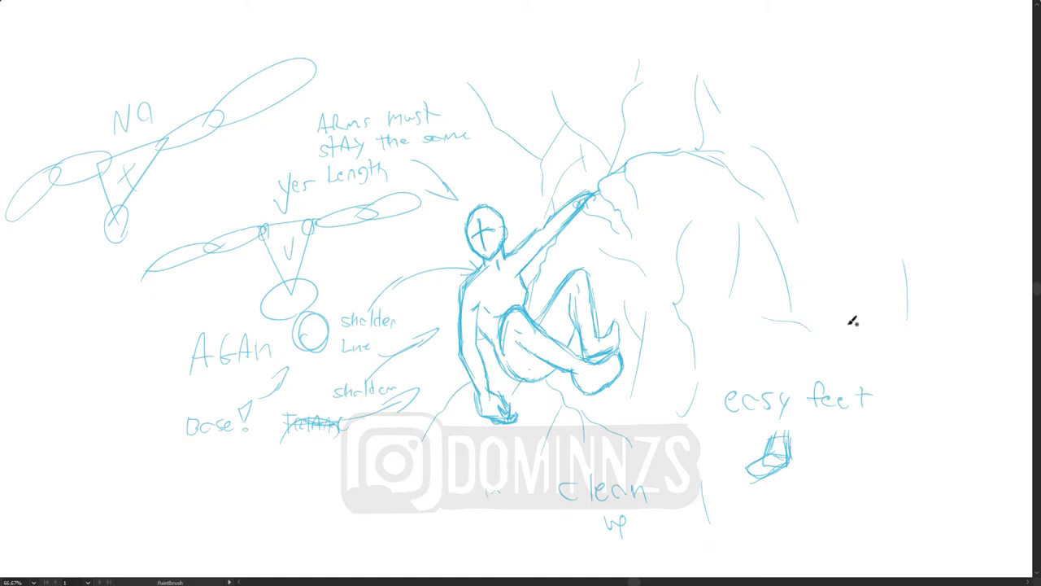